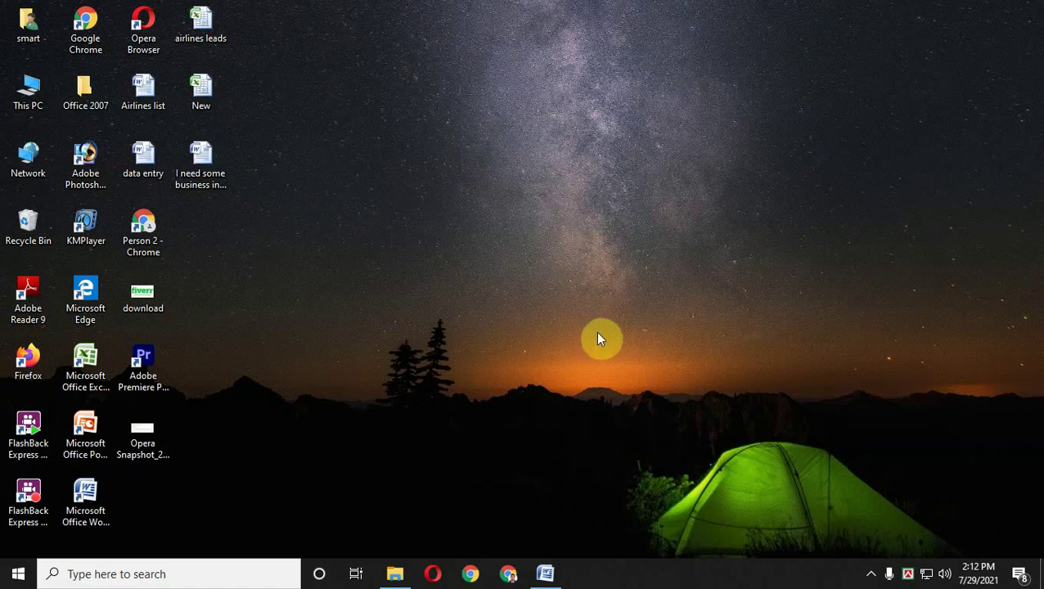
Bring up the Word document with the doctor email request, read it, and return to the desktop
left_click(547, 574)
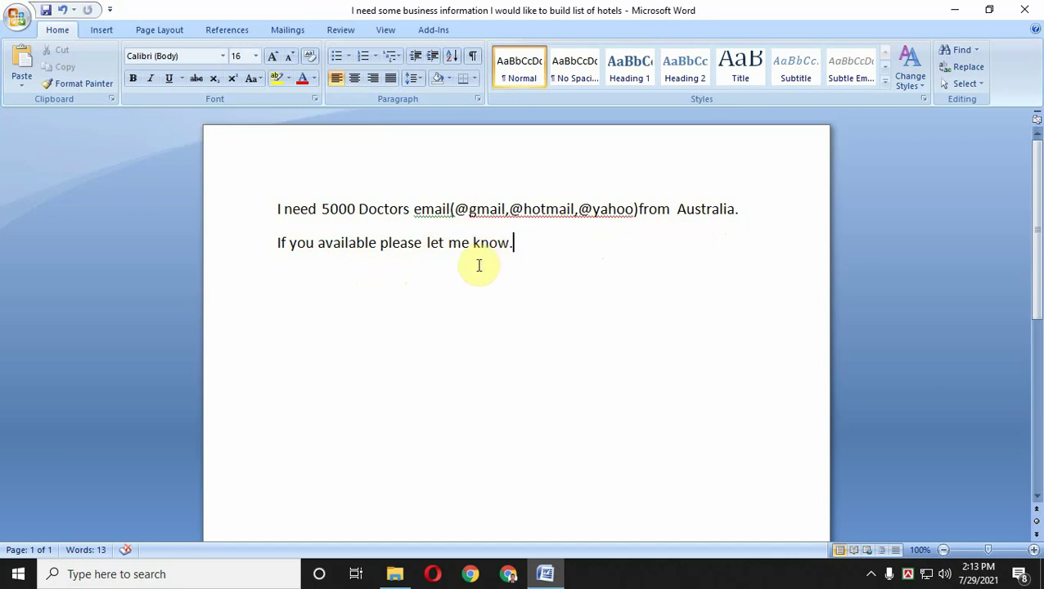
left_click(556, 578)
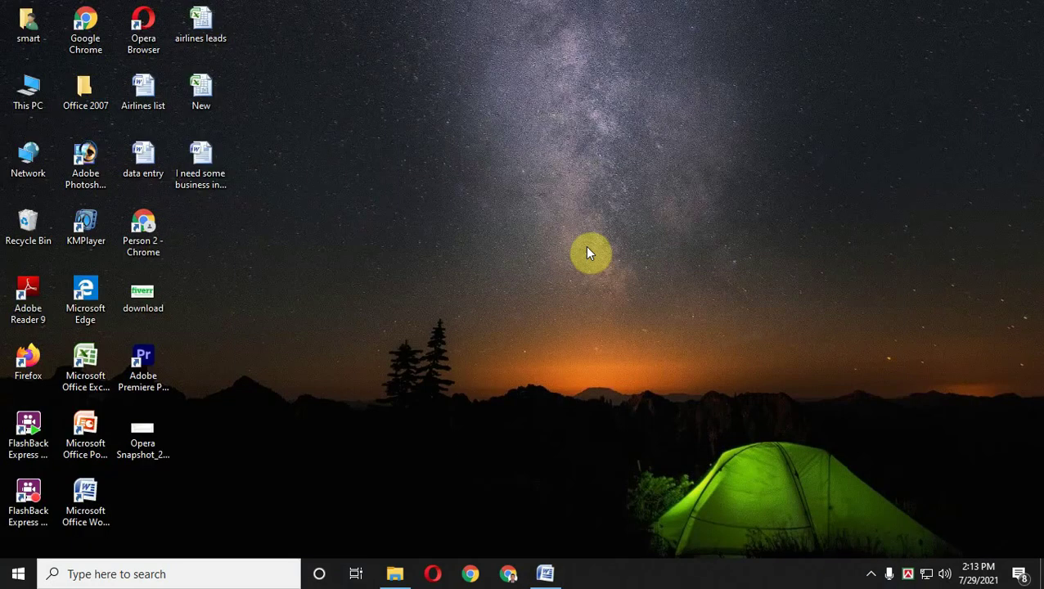
right_click(587, 251)
left_click(622, 295)
Switch to Chrome and search Google for "shanes tool"
left_click(509, 573)
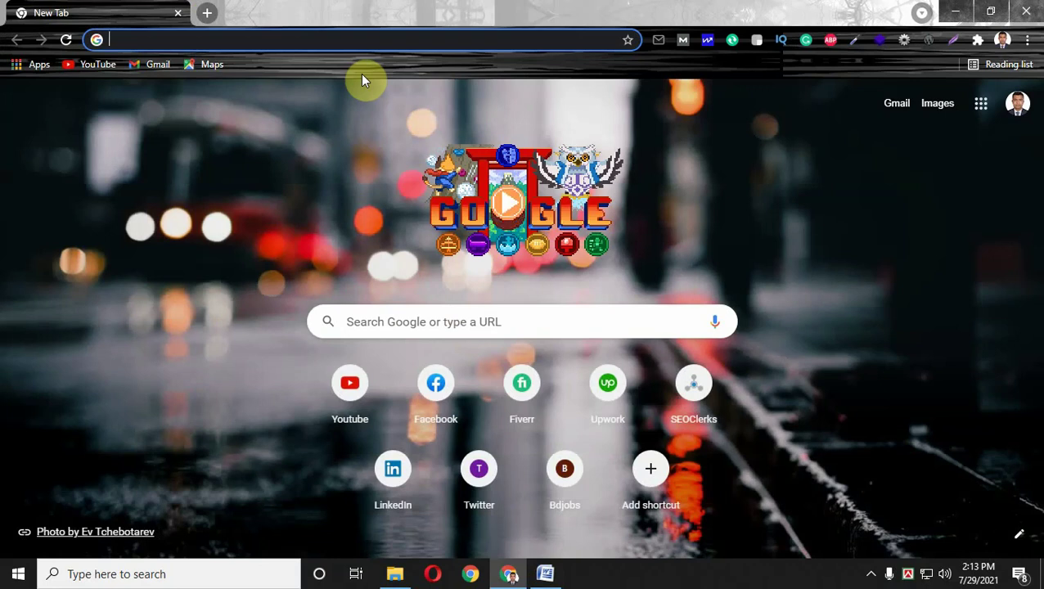
left_click(327, 39)
type("sha")
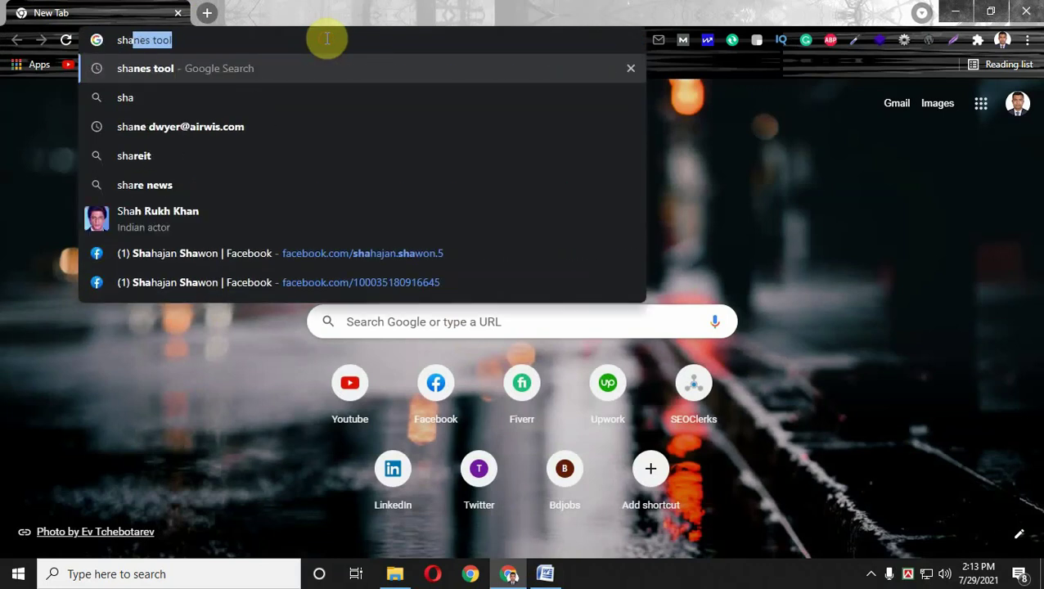
key("Right")
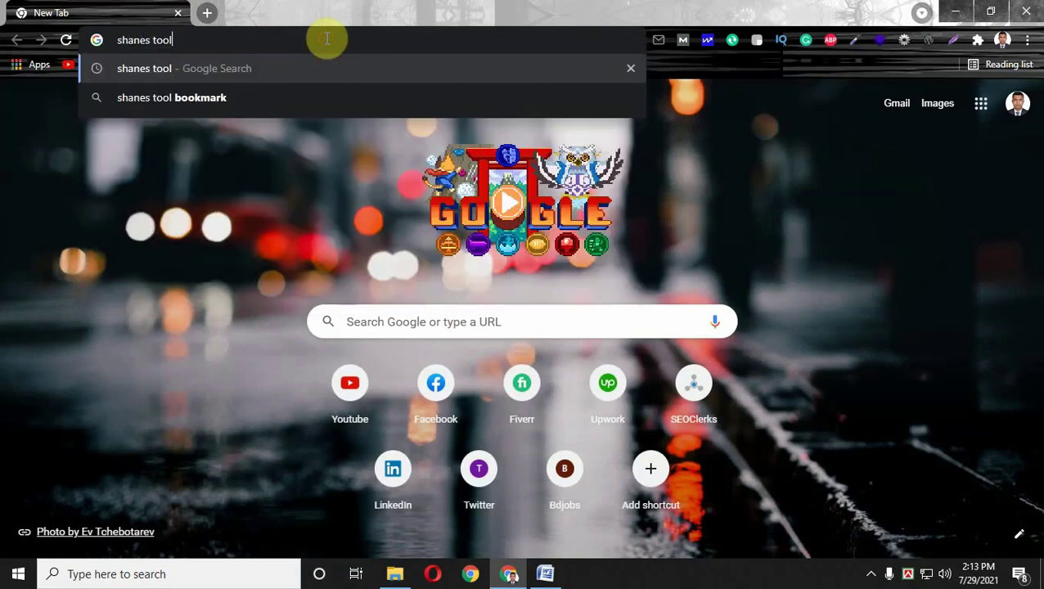
key("Return")
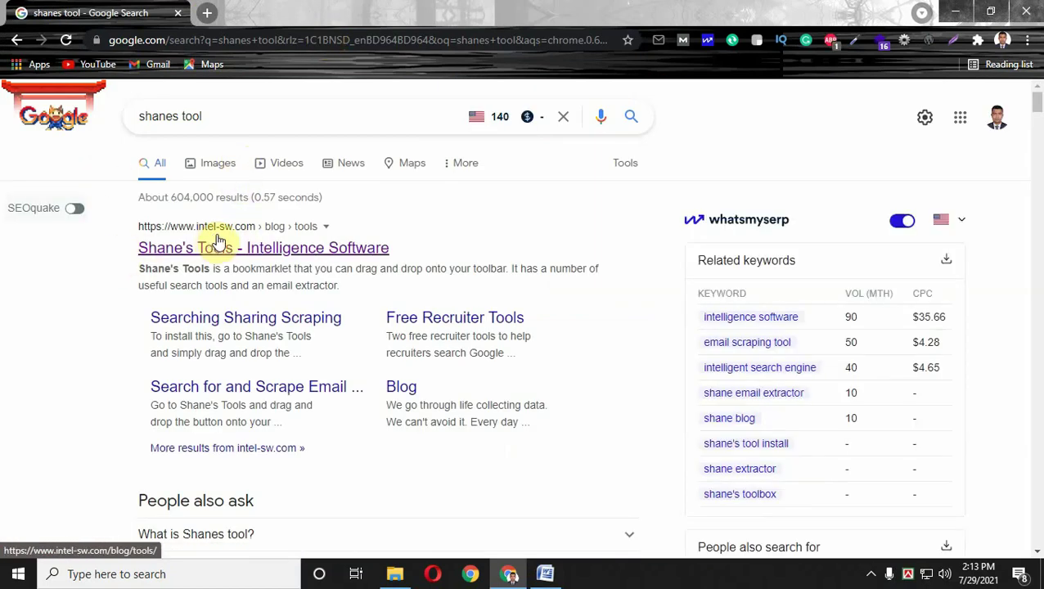
Open the Shane's Tools page from Intelligence Software and add its Shane's Tools bookmarklet to the bookmarks bar
left_click(226, 243)
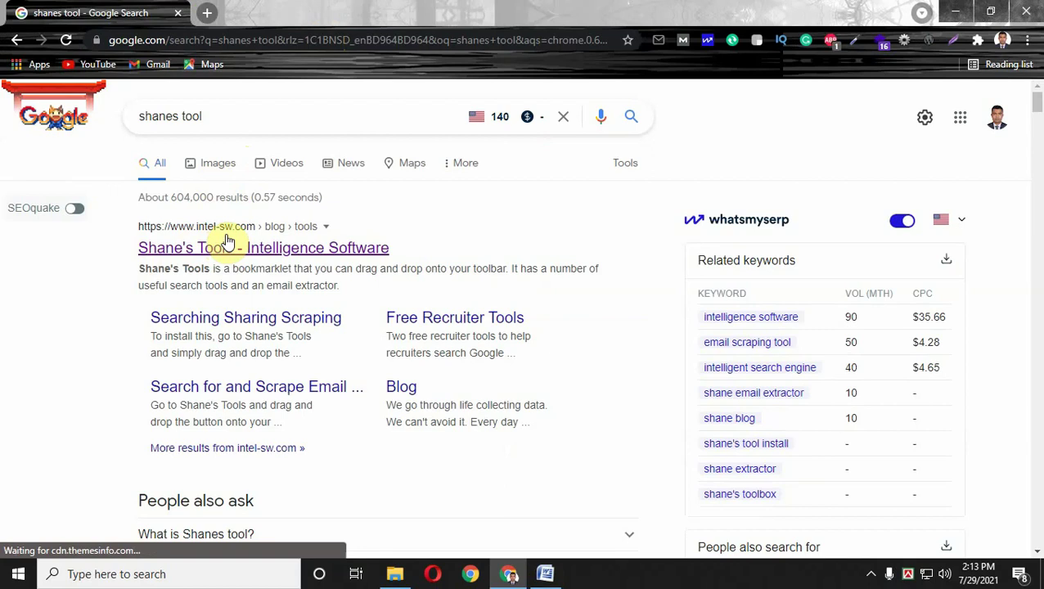
left_click(276, 250)
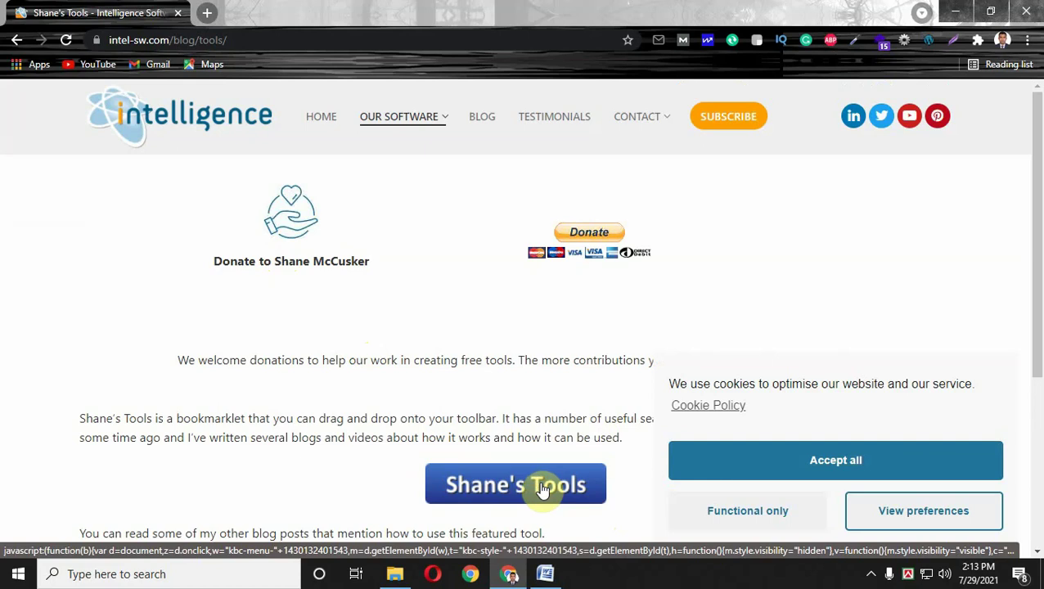
left_click_drag(542, 489, 322, 70)
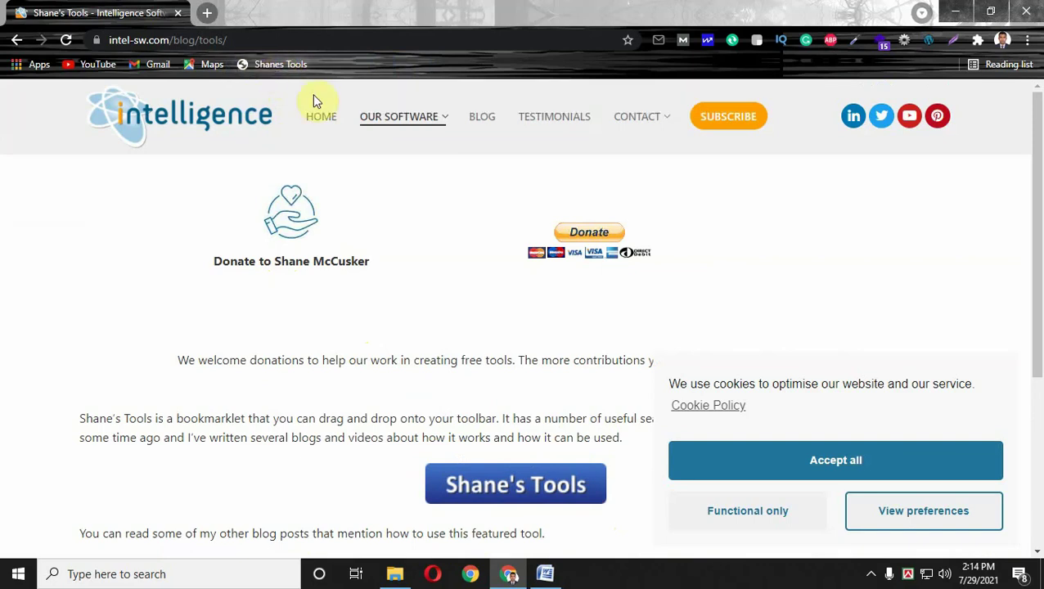
left_click(207, 13)
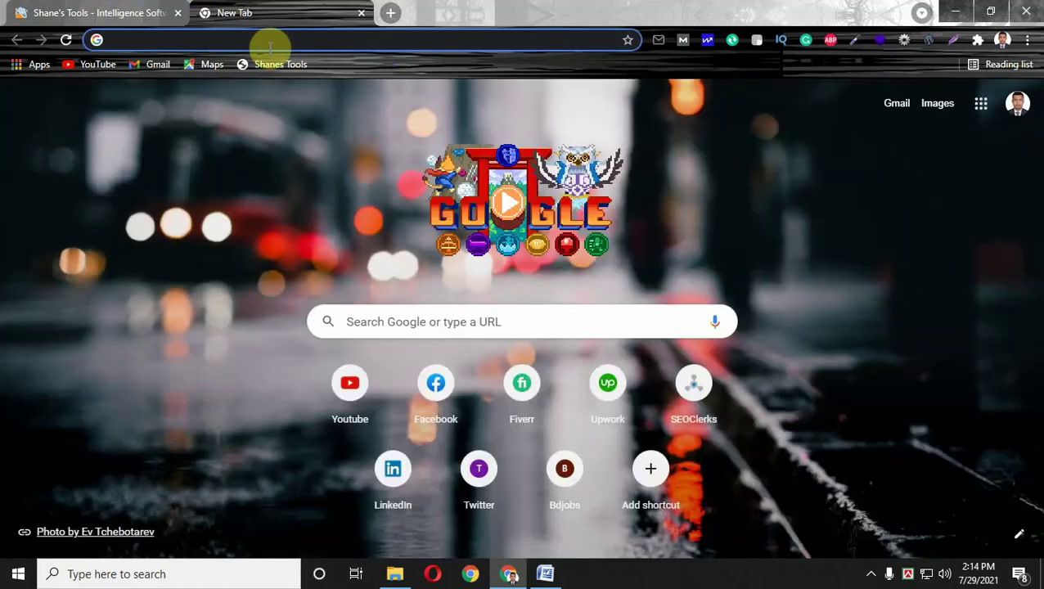
type("\"")
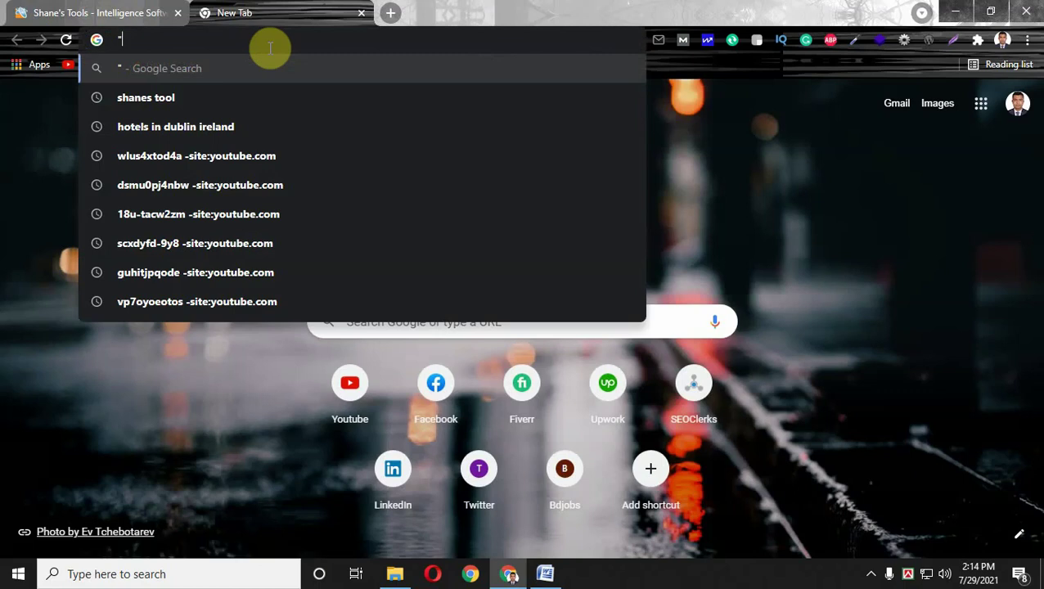
type("docto")
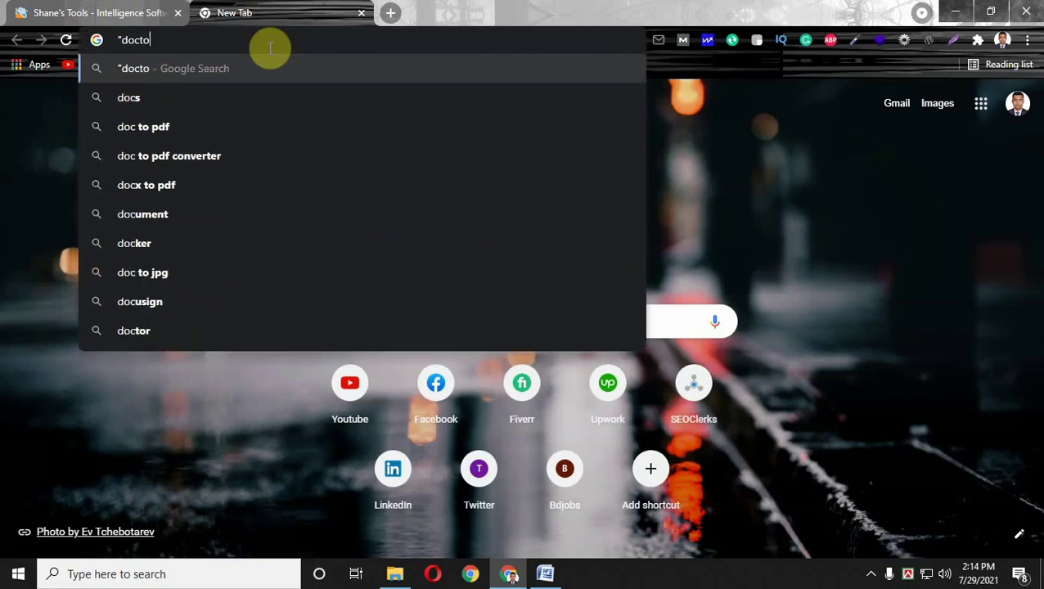
type("r\"")
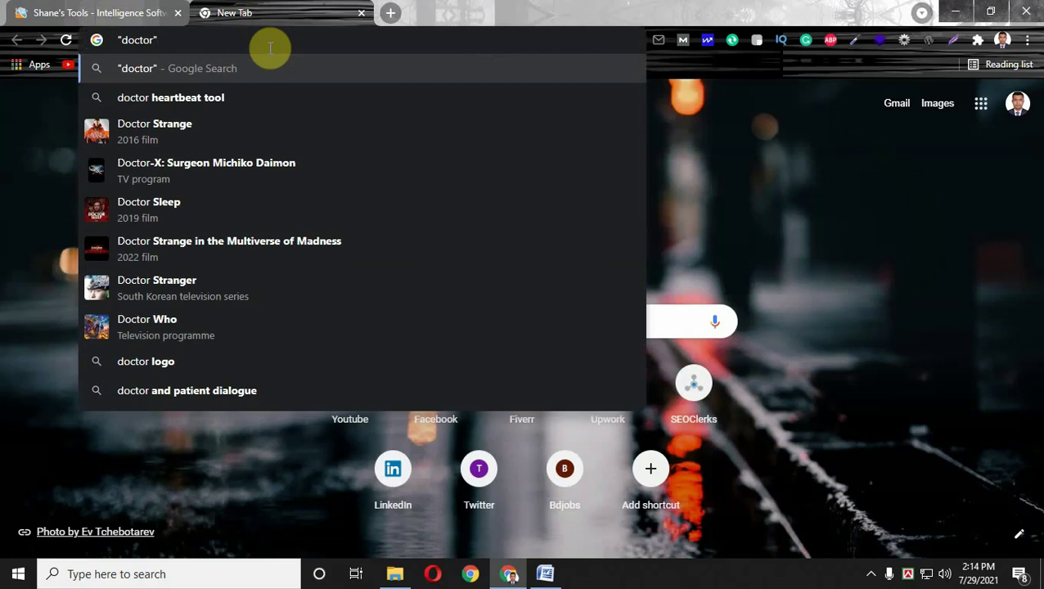
type(" \"")
type("austra")
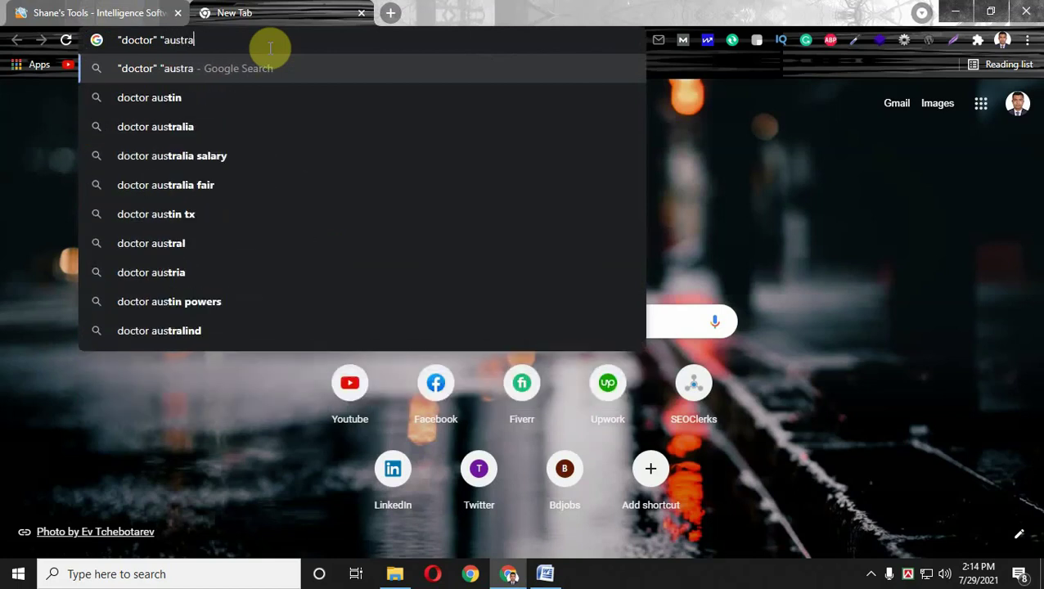
type("lia")
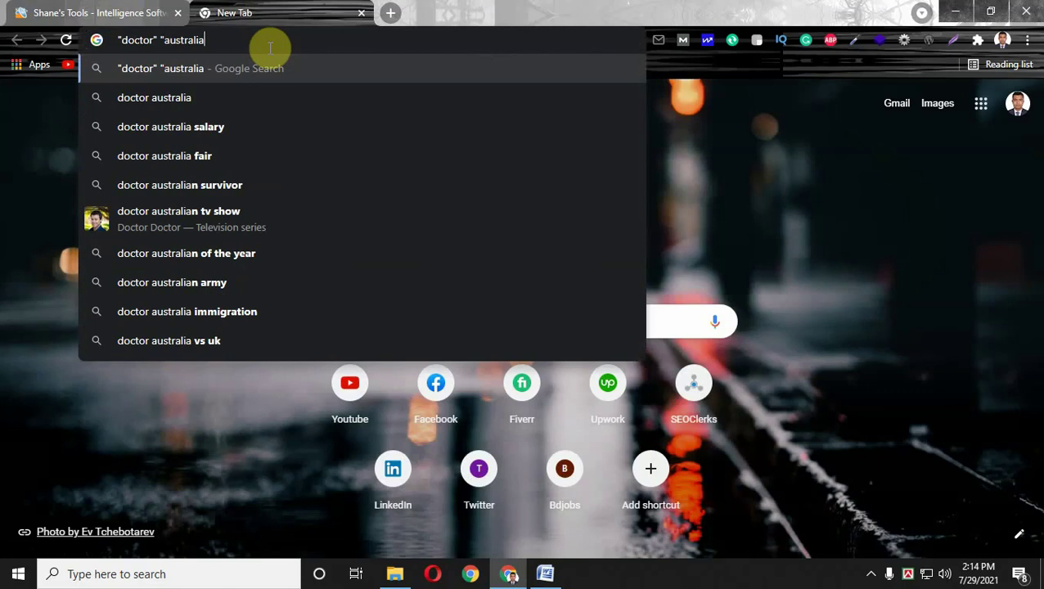
type("\" \"")
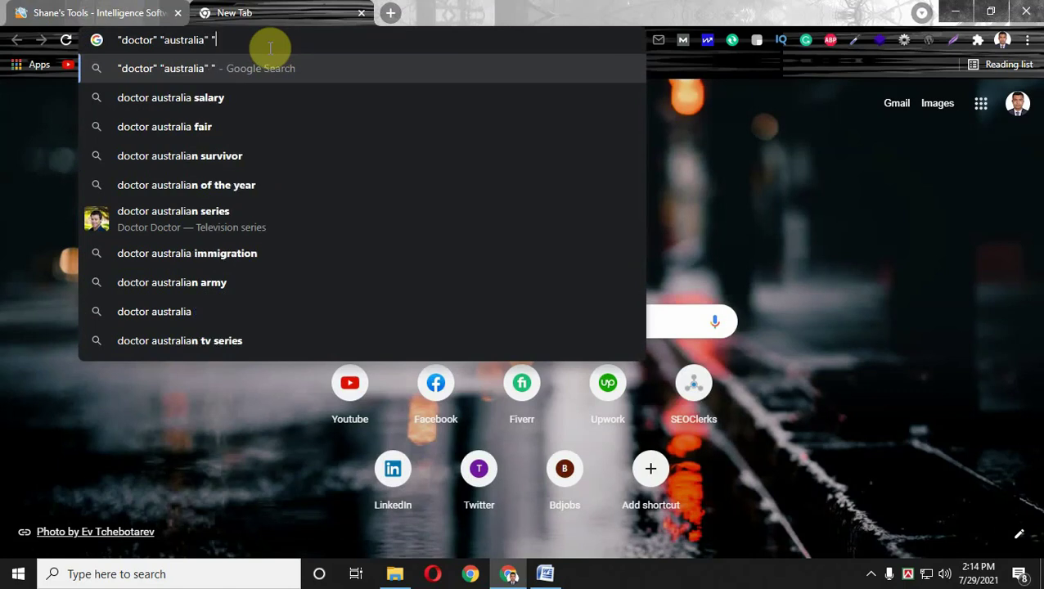
type("@")
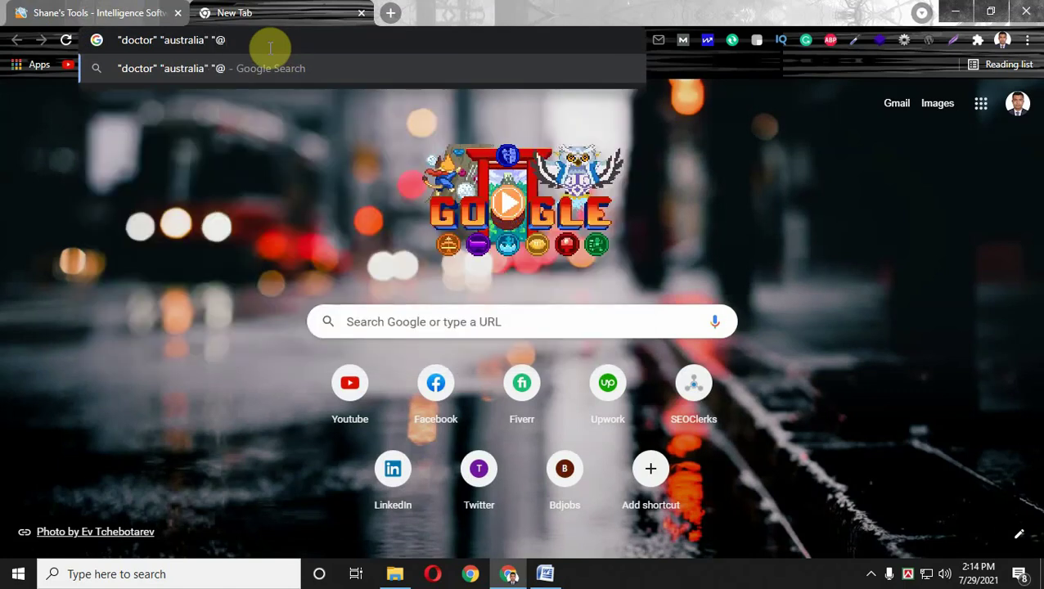
type("gmail")
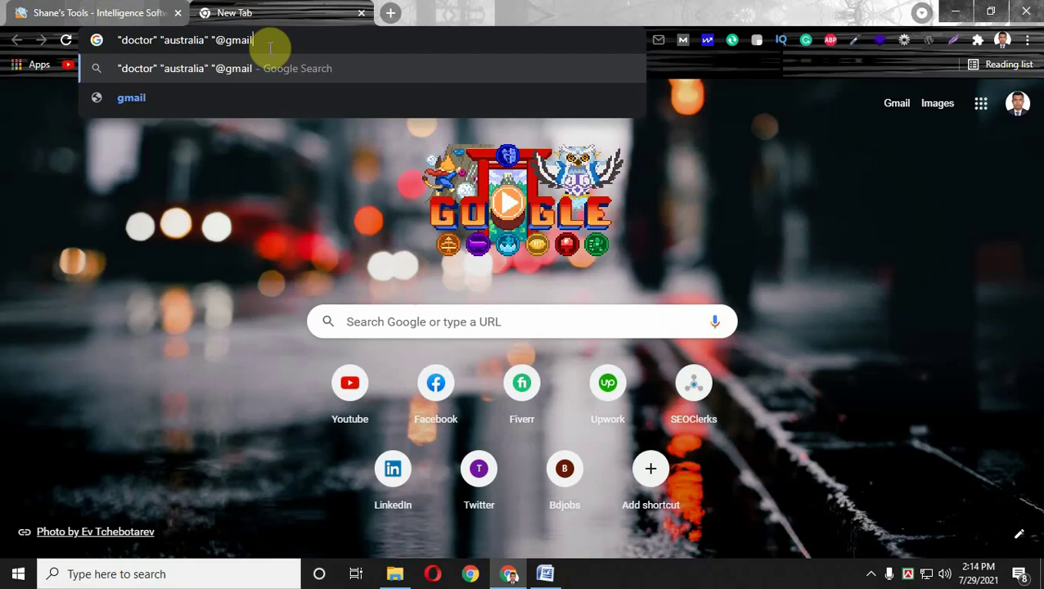
type(".com\"")
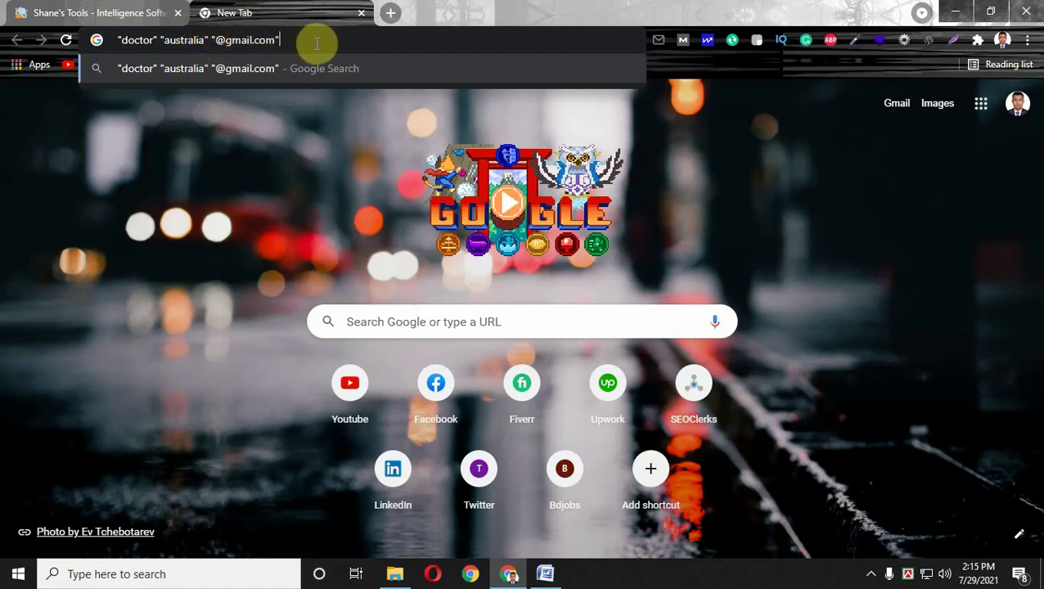
key("Return")
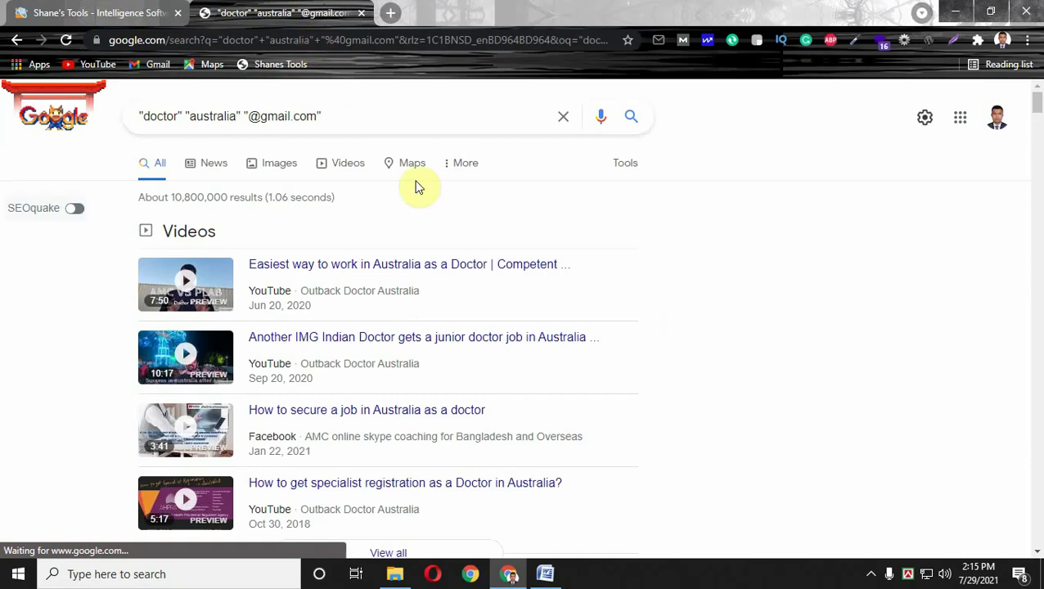
Look through the doctor search results for listed email addresses and check the available result filters and categories
left_click_drag(1034, 112, 1037, 135)
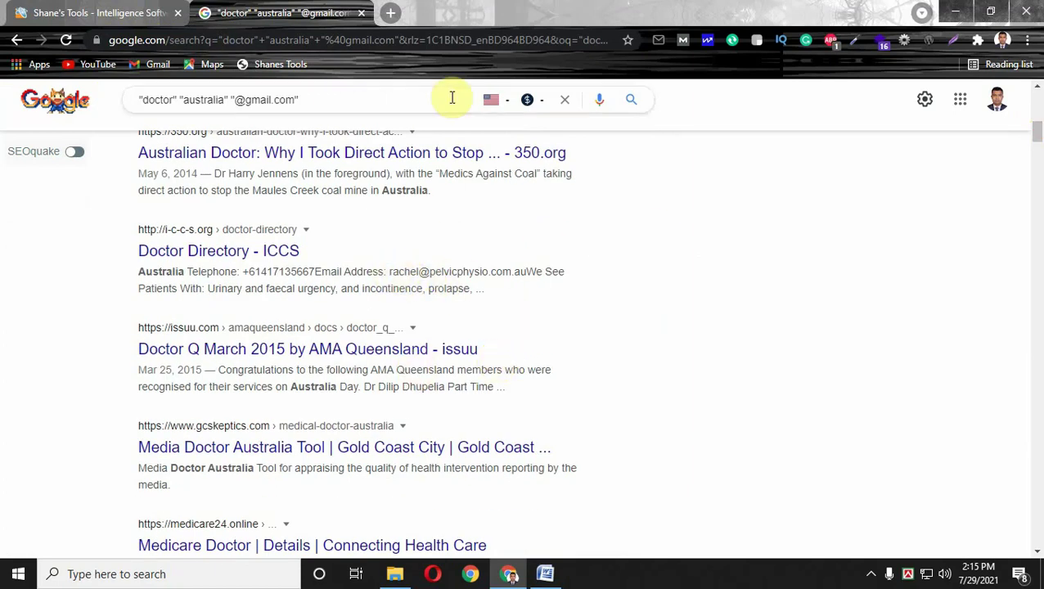
left_click_drag(1036, 135, 1037, 165)
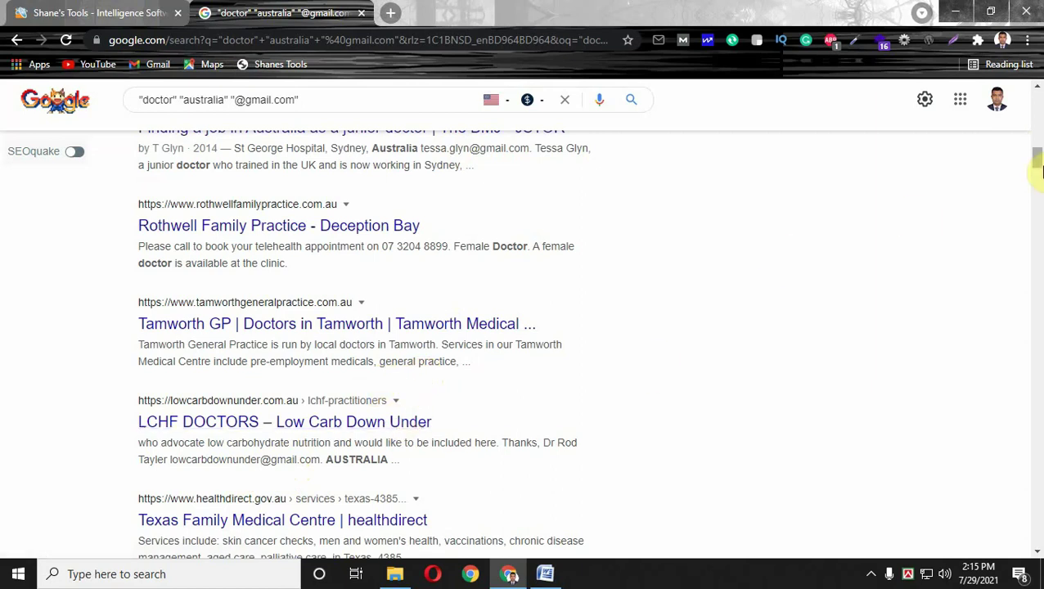
scroll(1036, 172, "up", 10)
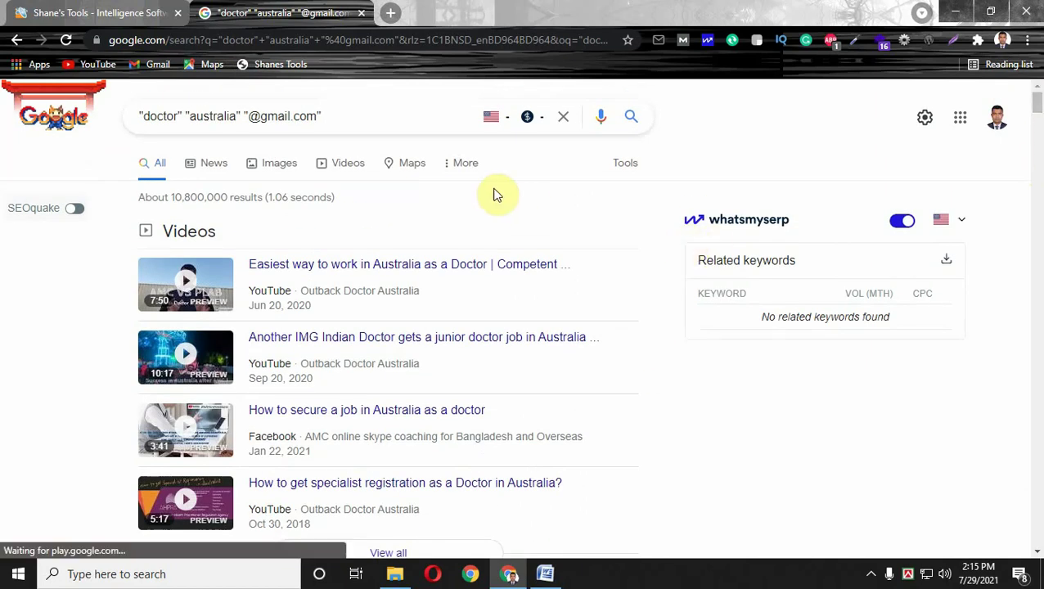
left_click(630, 170)
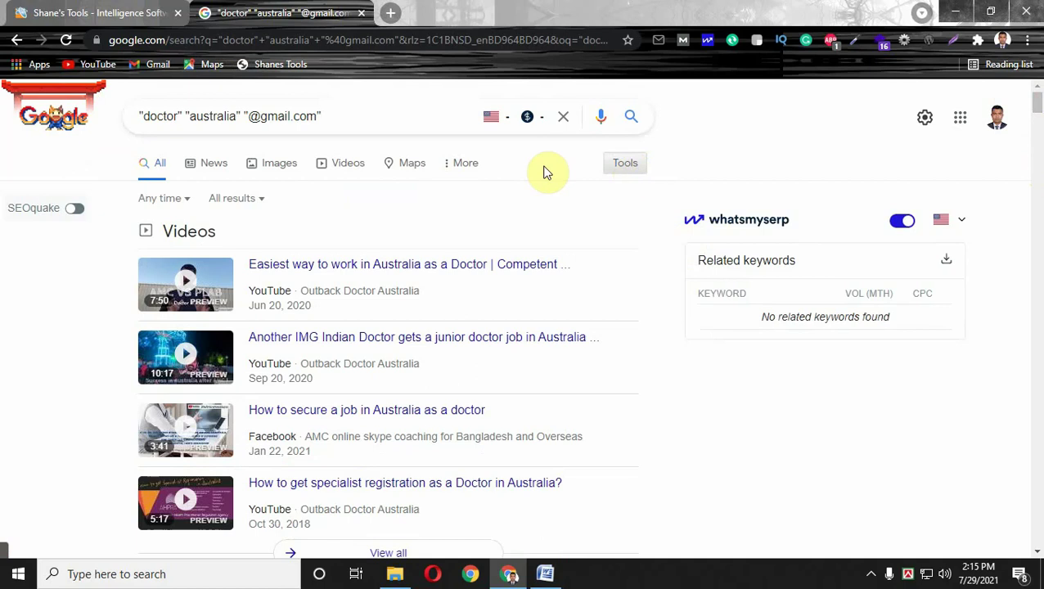
left_click(464, 167)
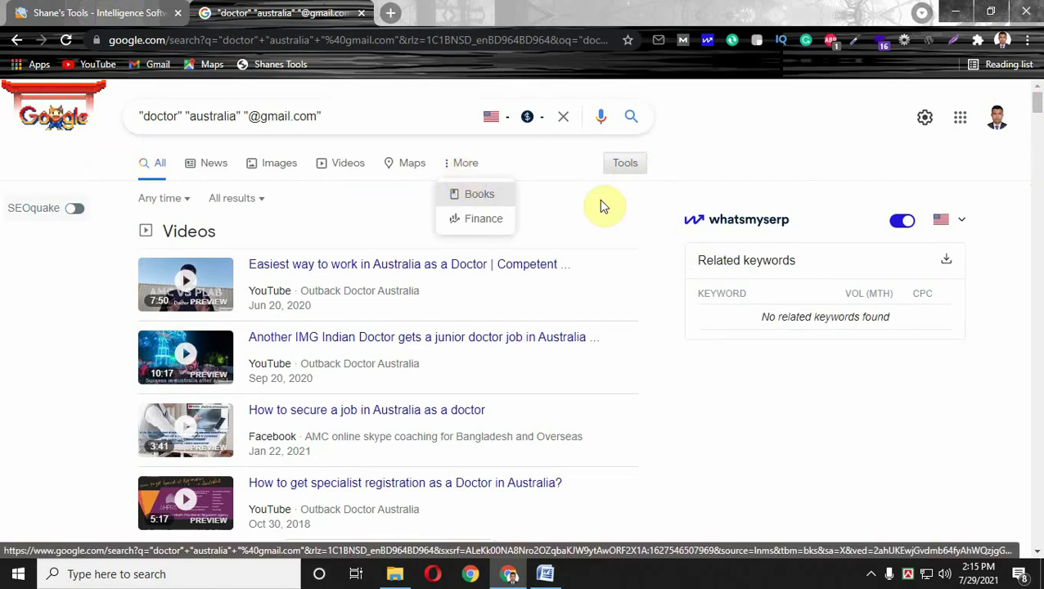
left_click(615, 222)
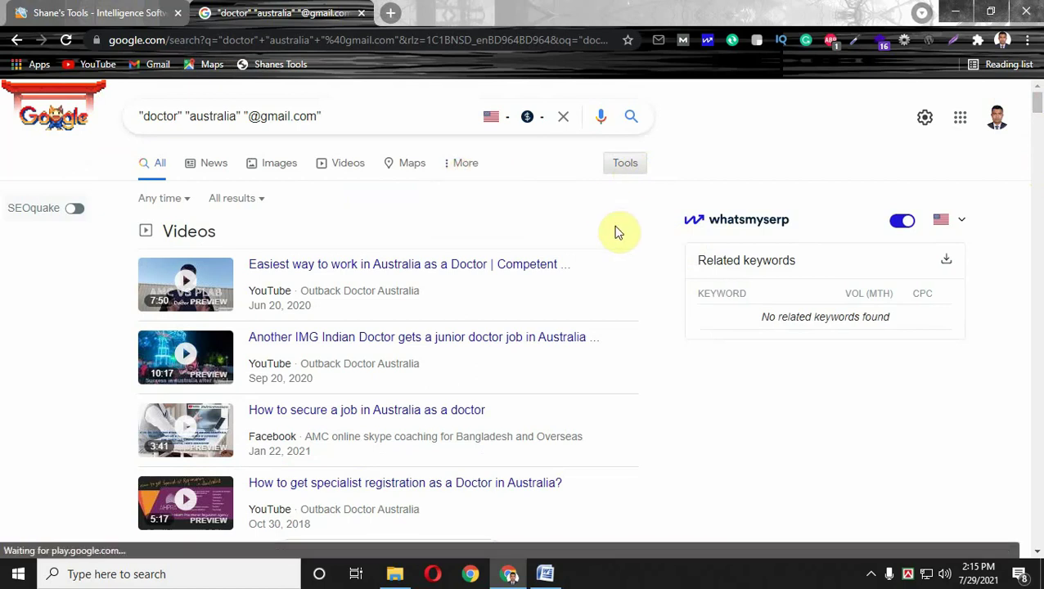
Load google.com in a new tab and open its Search Settings page
left_click(390, 13)
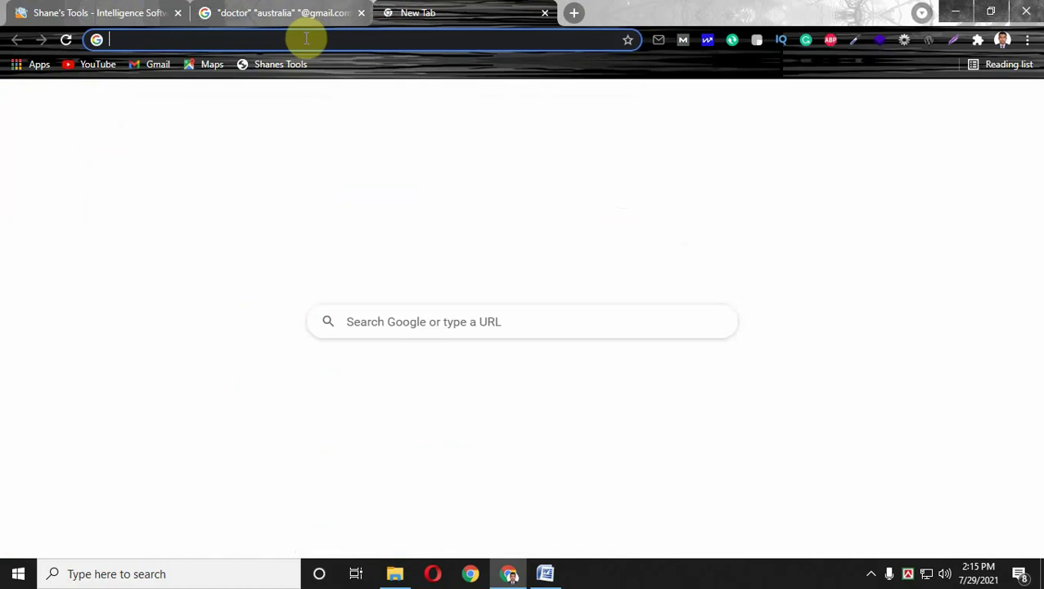
type("google.com")
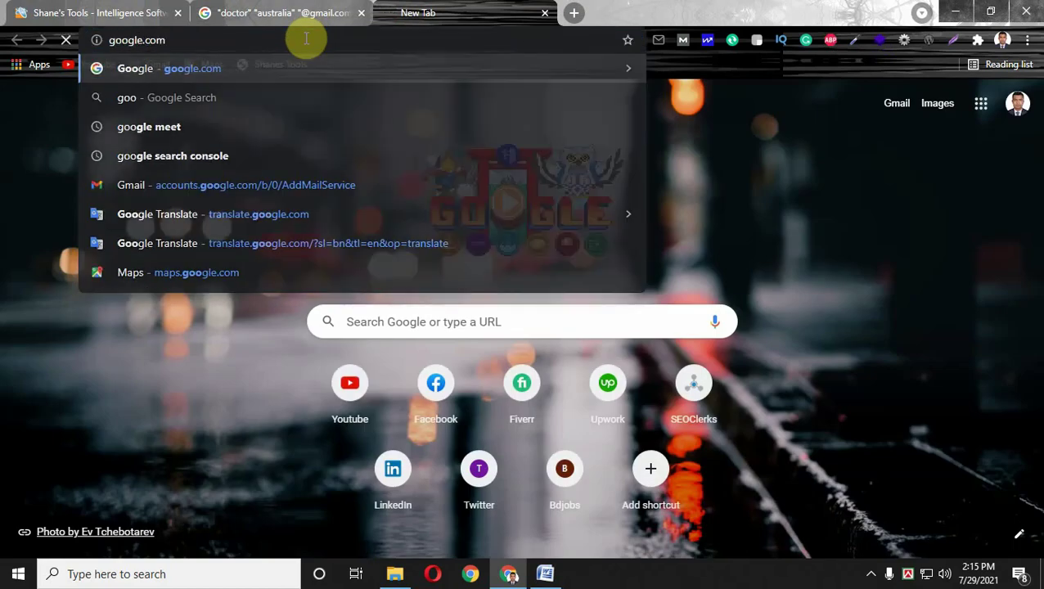
key("Return")
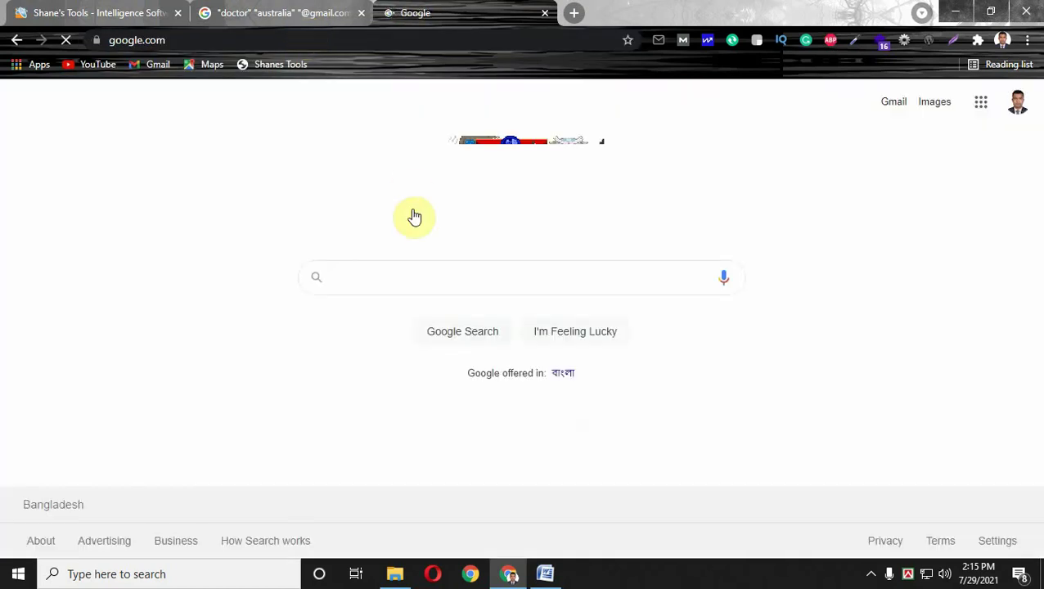
left_click(988, 548)
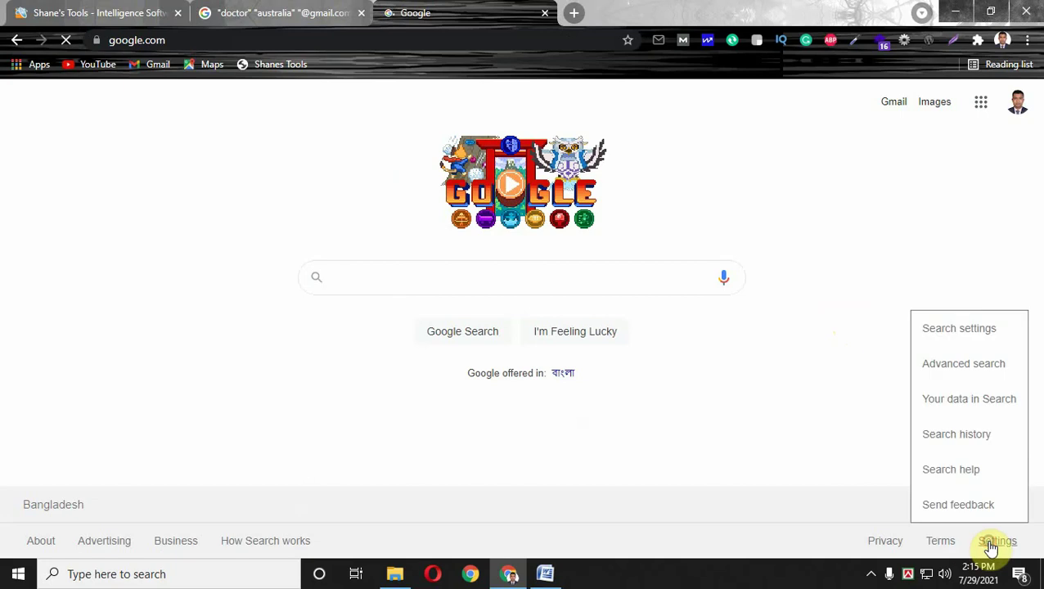
left_click(953, 336)
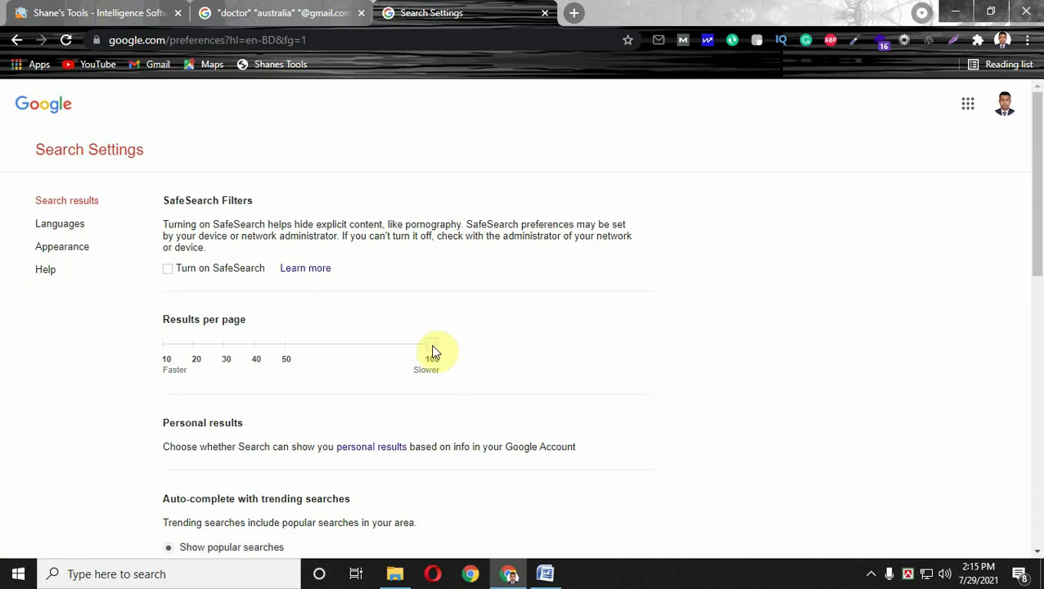
Try different Results per page values, ending at 100, and close the Search Settings tab without saving
left_click(181, 351)
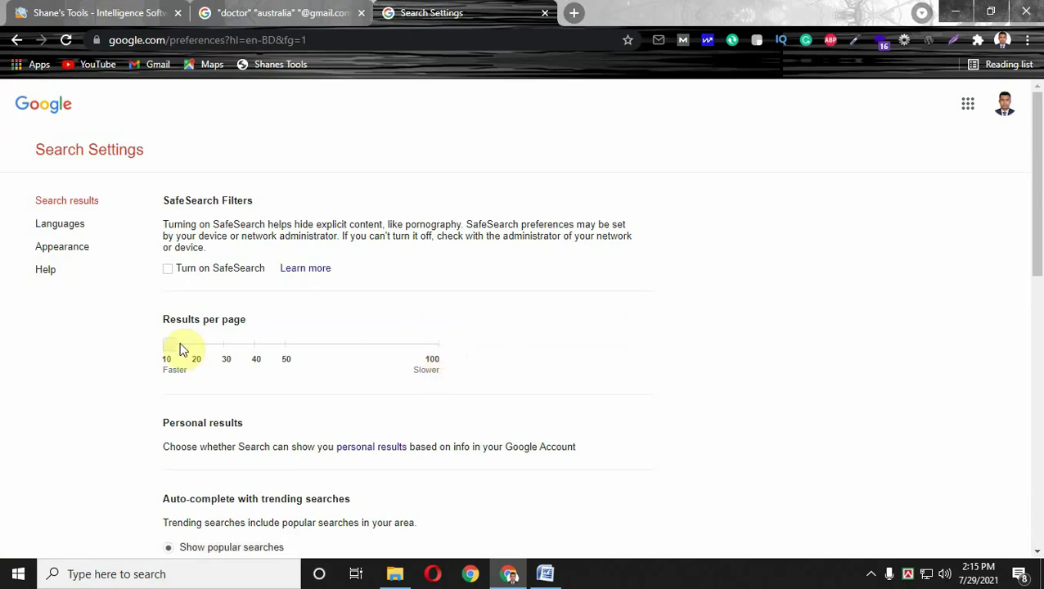
left_click(434, 344)
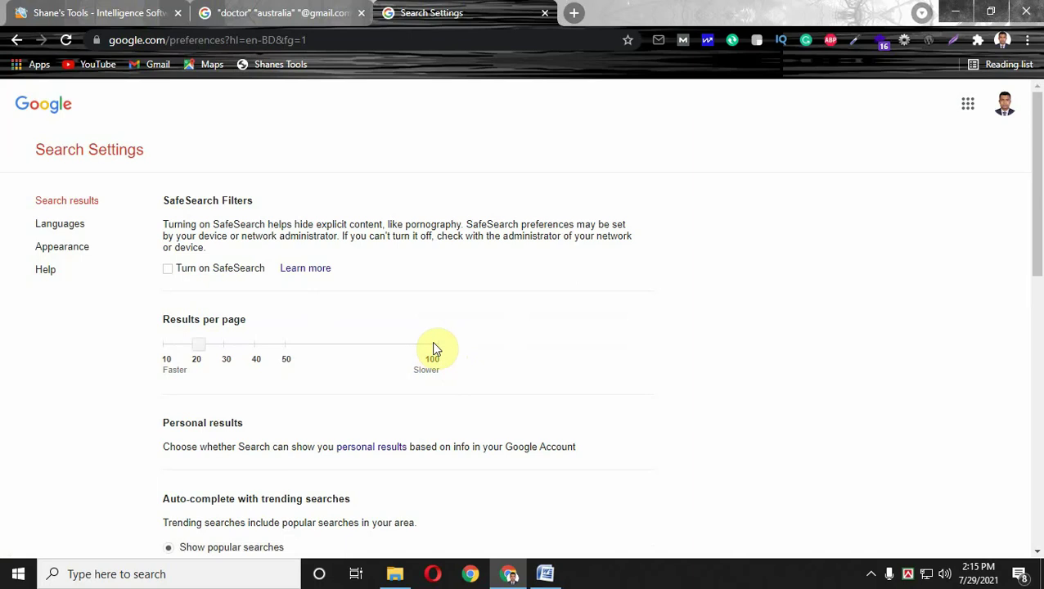
left_click(433, 343)
left_click(286, 351)
left_click(432, 358)
left_click(545, 14)
Look over the whole page of doctor search results down to its end and return to its beginning
left_click(582, 126)
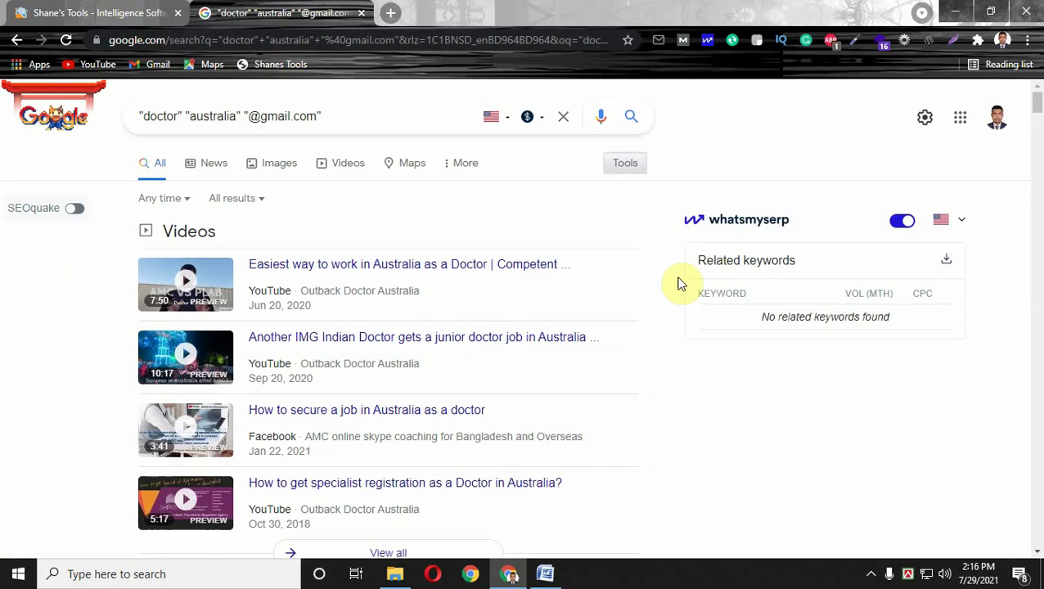
left_click_drag(1037, 103, 1036, 569)
left_click_drag(1038, 475, 1036, 94)
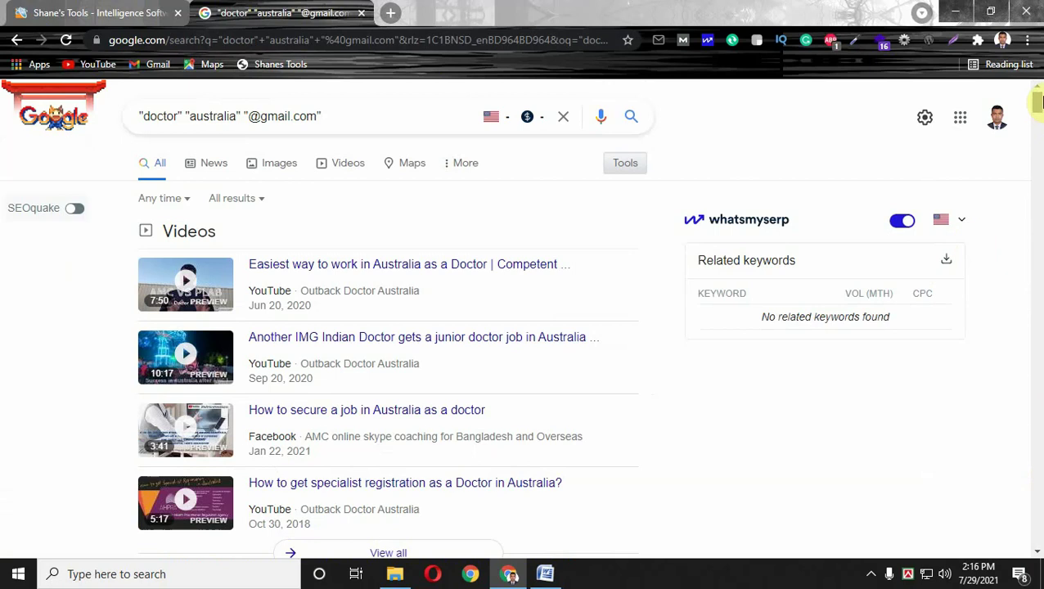
Scrape the email addresses from the "doctor" "australia" results page with Shane's Tools and copy the whole extracted list
scroll(1034, 102, "down", 1)
left_click_drag(1039, 106, 1037, 126)
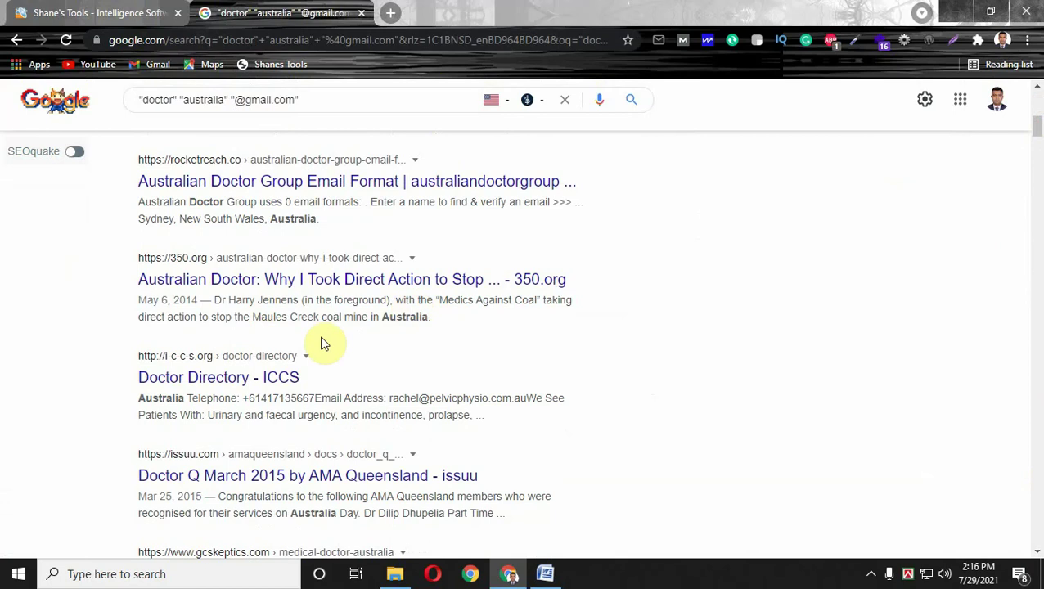
left_click(271, 65)
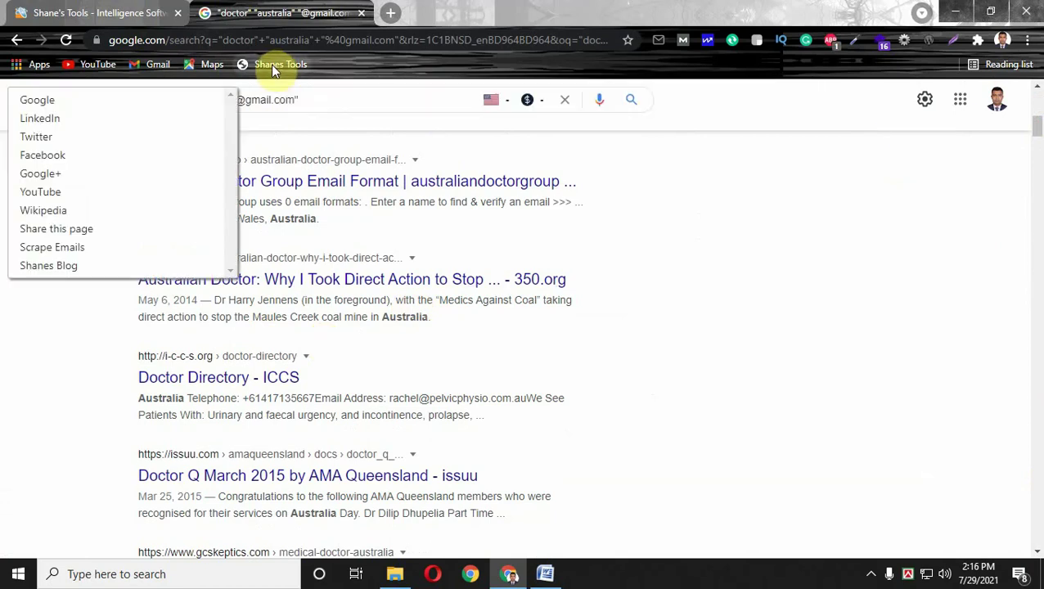
left_click(64, 249)
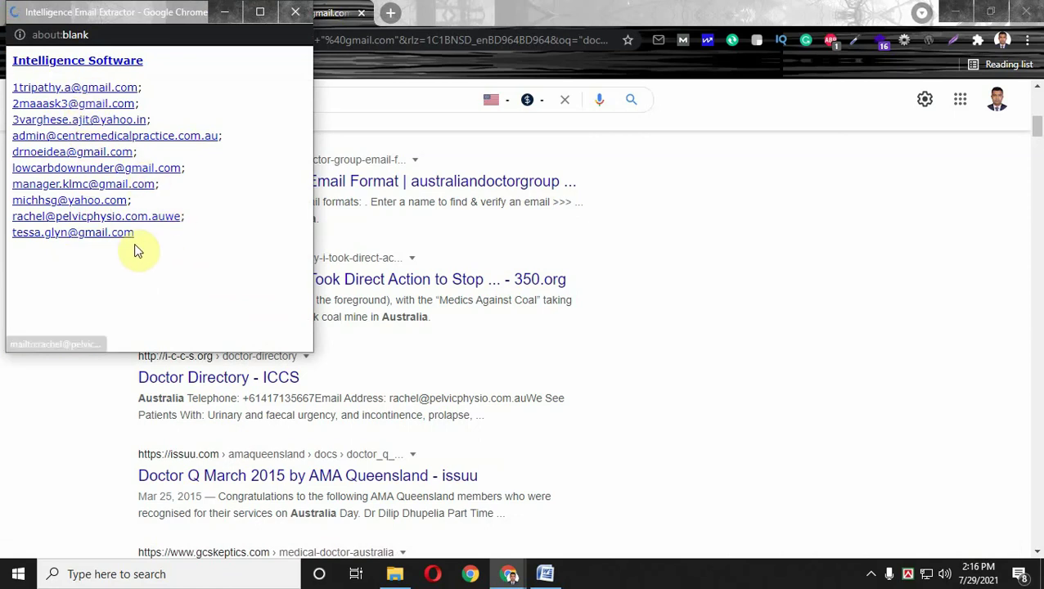
left_click_drag(181, 244, 15, 85)
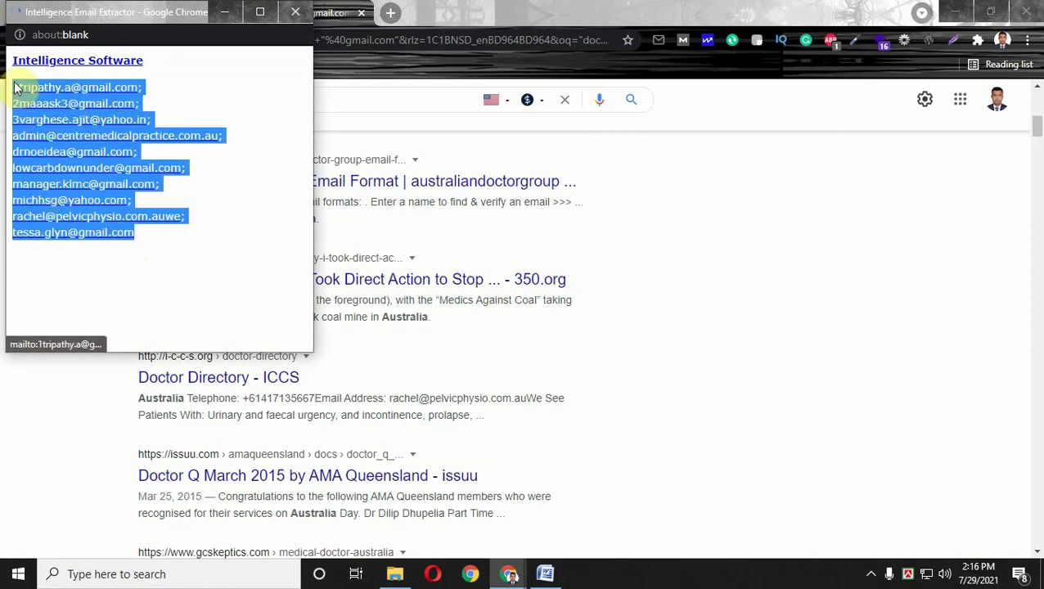
right_click(47, 115)
left_click(81, 135)
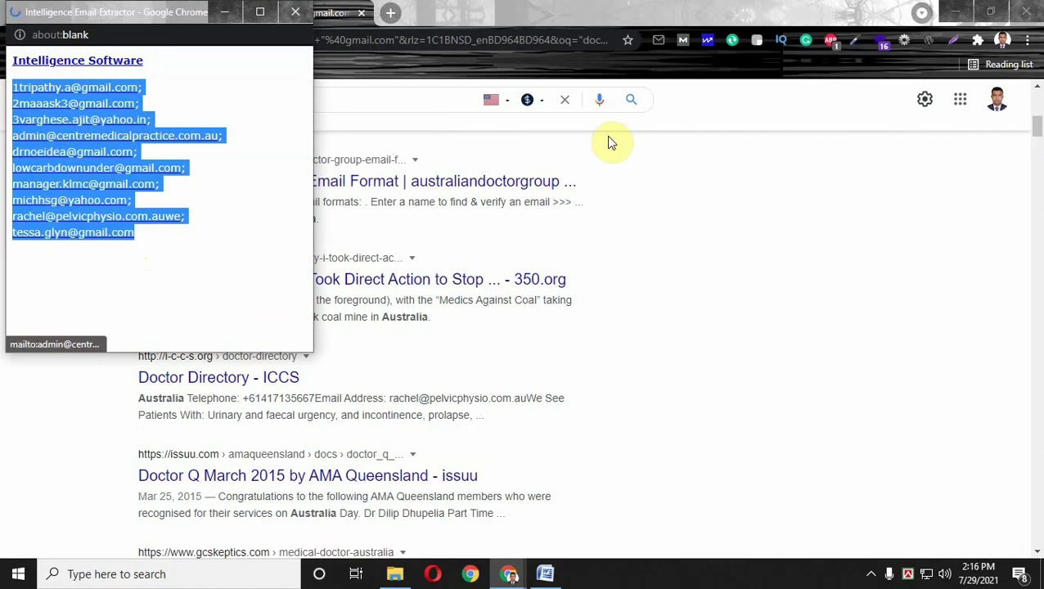
Create a new Microsoft Office Excel Worksheet on the desktop with its default name and open it
left_click(217, 20)
left_click(955, 12)
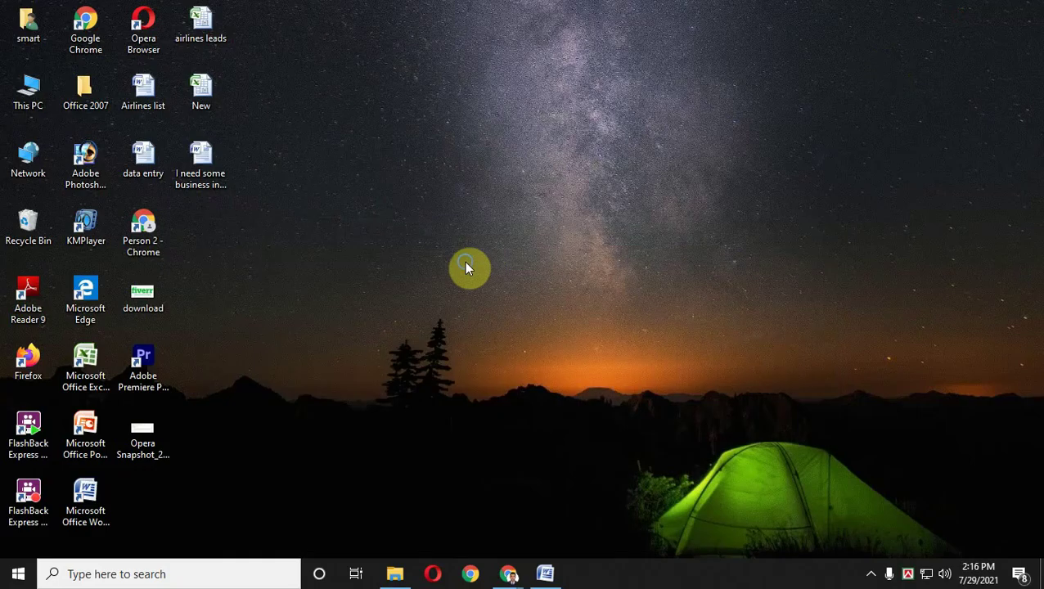
right_click(465, 267)
left_click(564, 427)
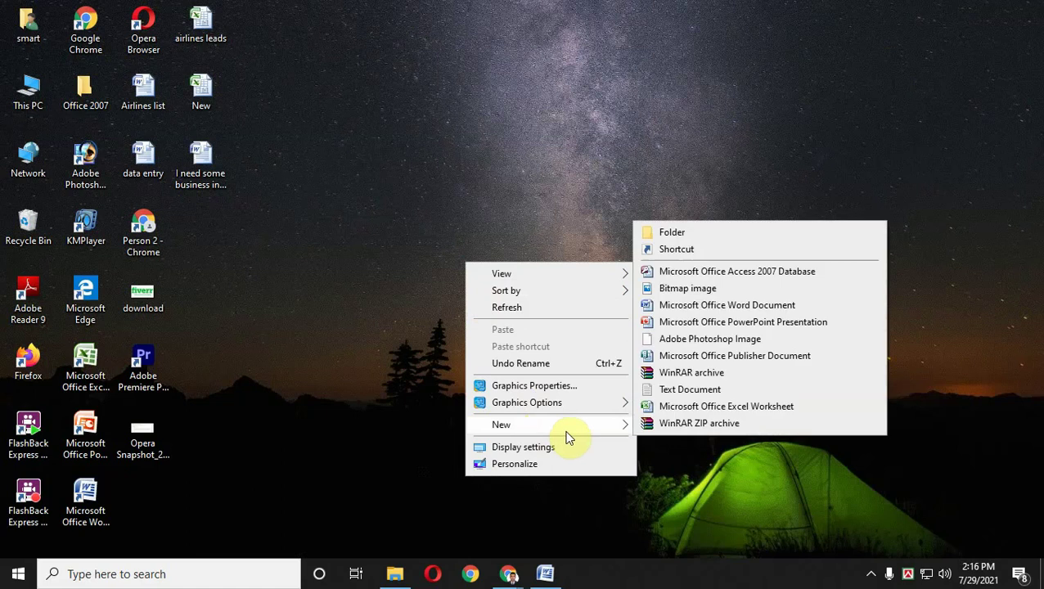
left_click(680, 406)
key("Return")
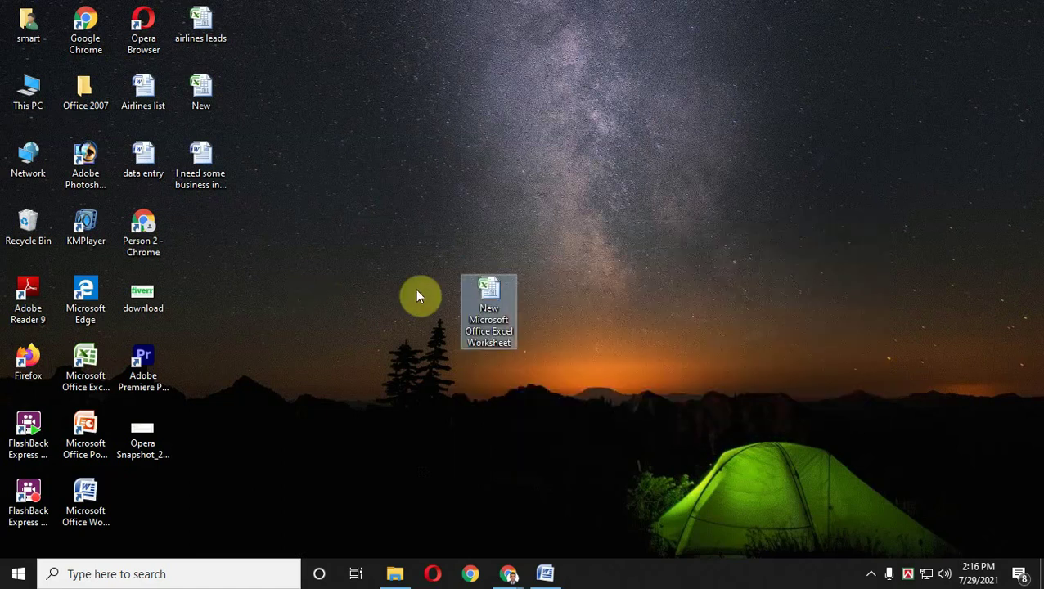
key("Return")
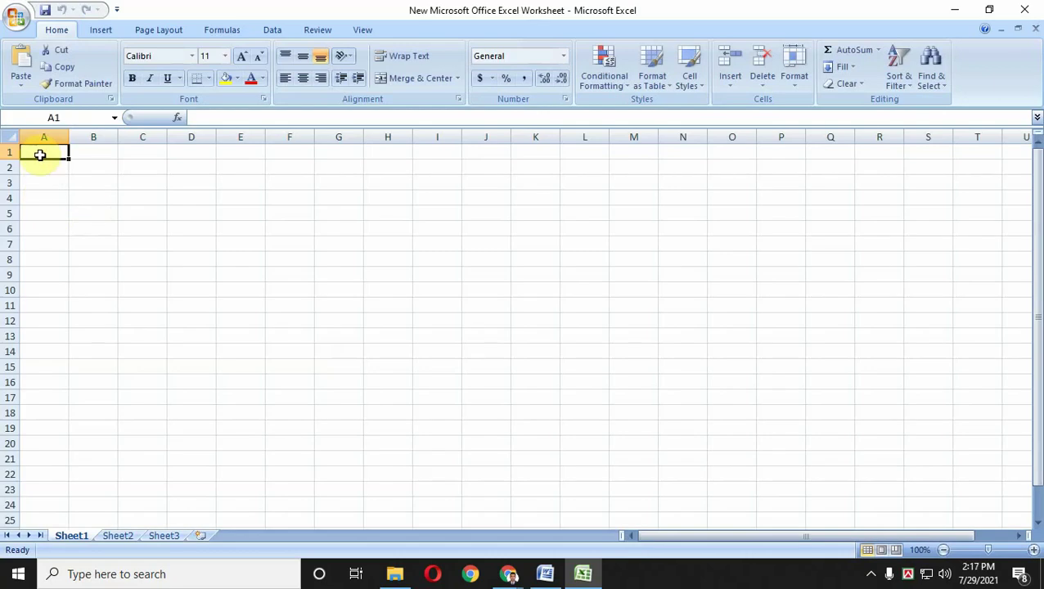
Enter the heading Email in cell A1 and paste the copied email addresses starting at A2
type("Emai")
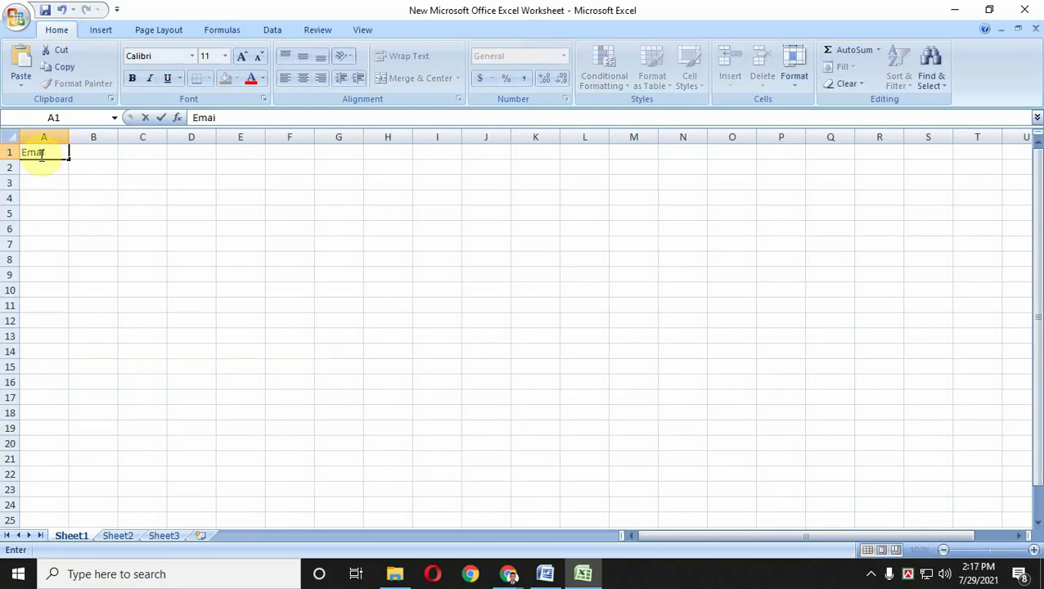
type("l")
key("Return")
key("ctrl+v")
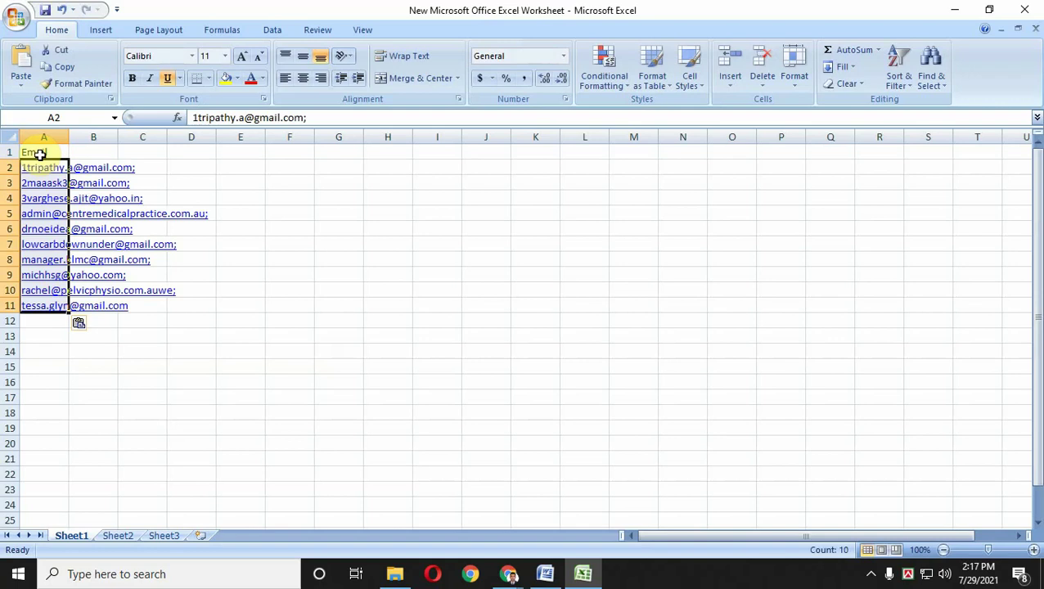
left_click(140, 396)
left_click_drag(65, 349, 38, 173)
right_click(37, 173)
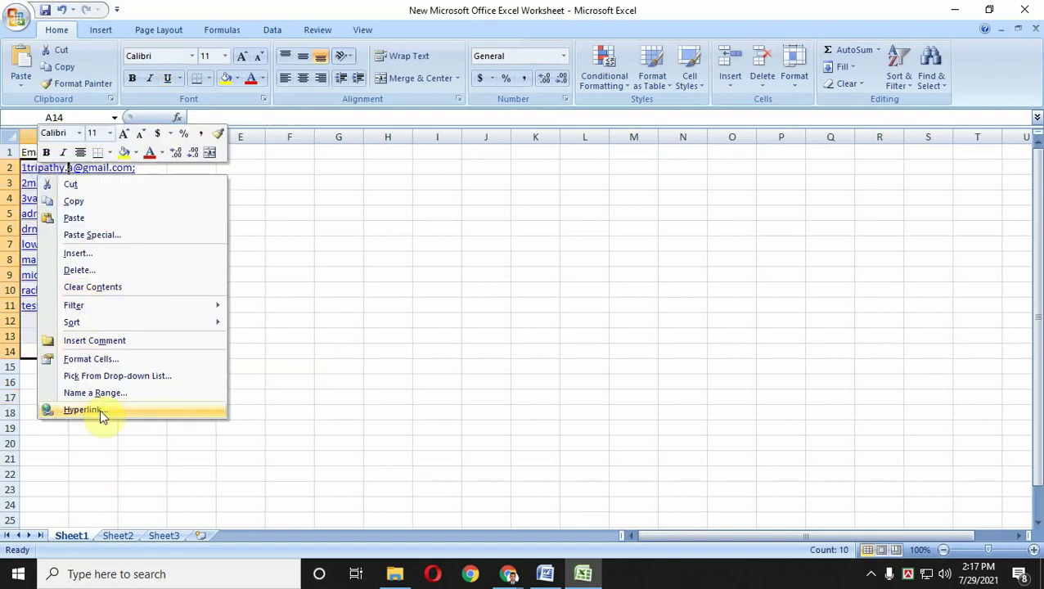
key("Escape")
left_click(175, 200)
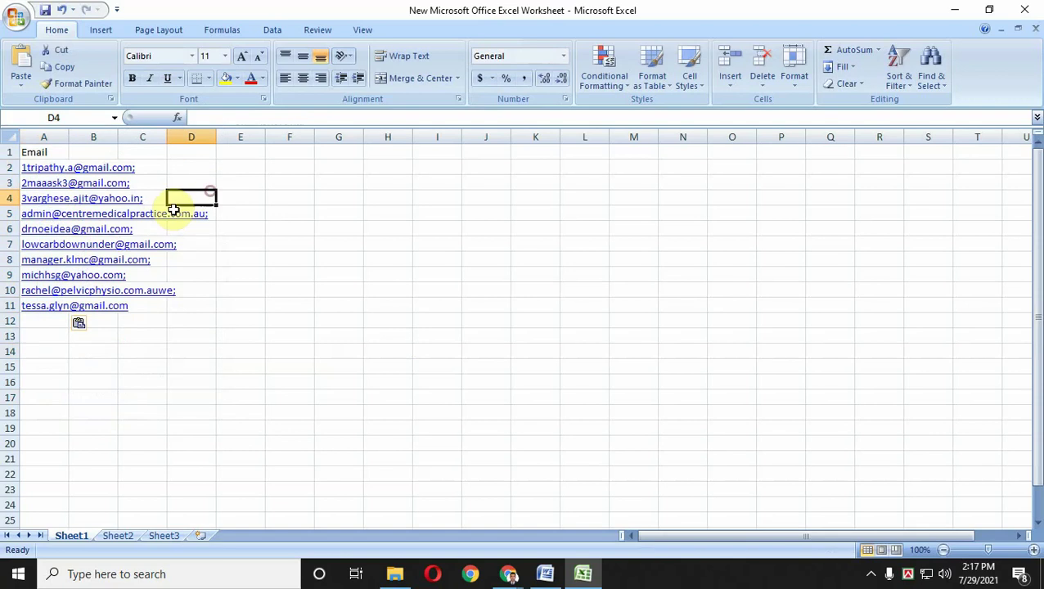
key("ctrl+a")
right_click(89, 233)
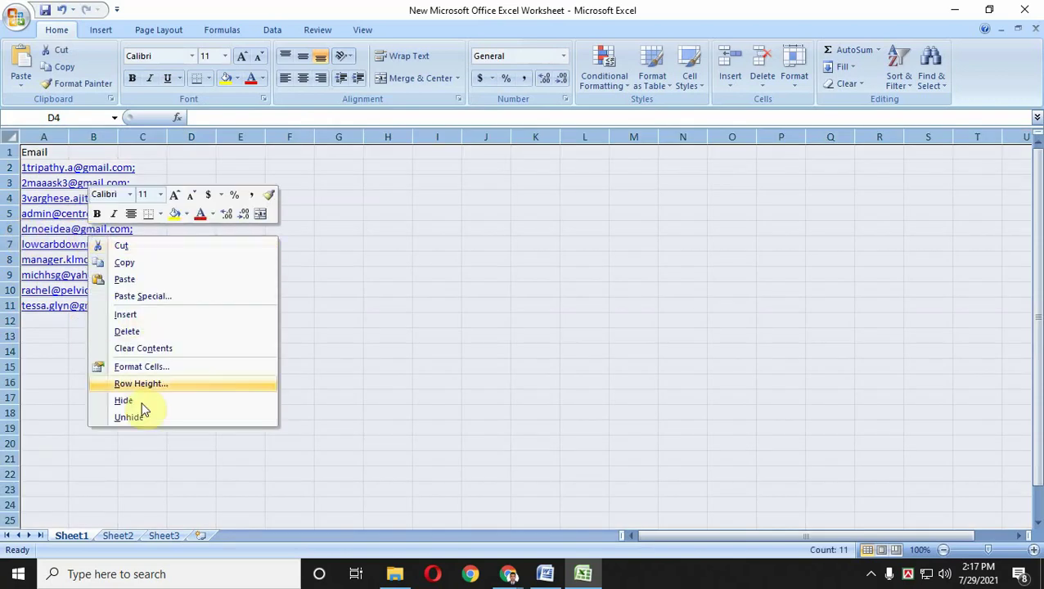
left_click(324, 370)
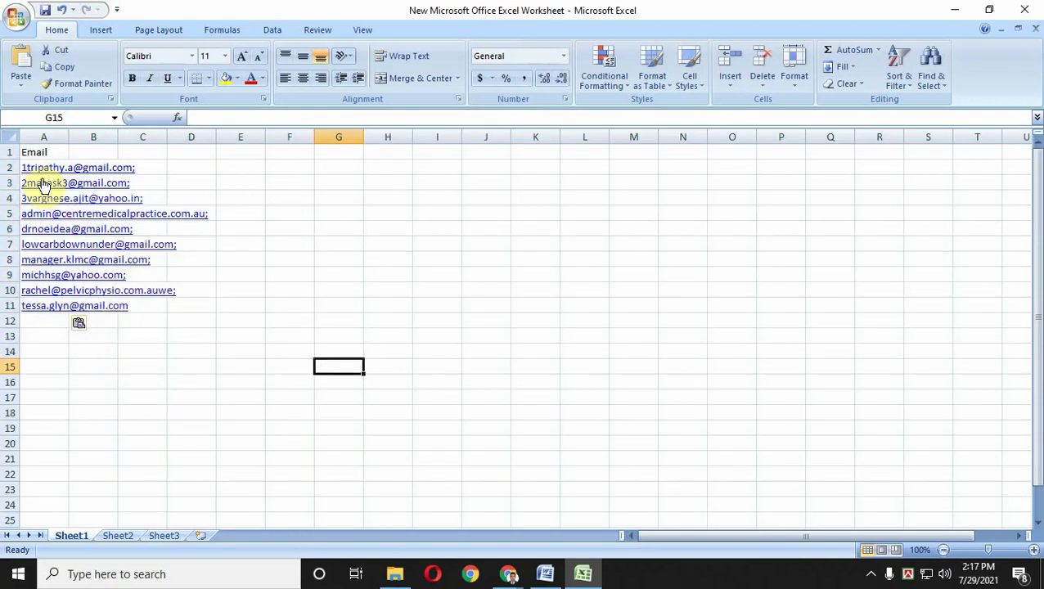
left_click_drag(73, 351, 145, 352)
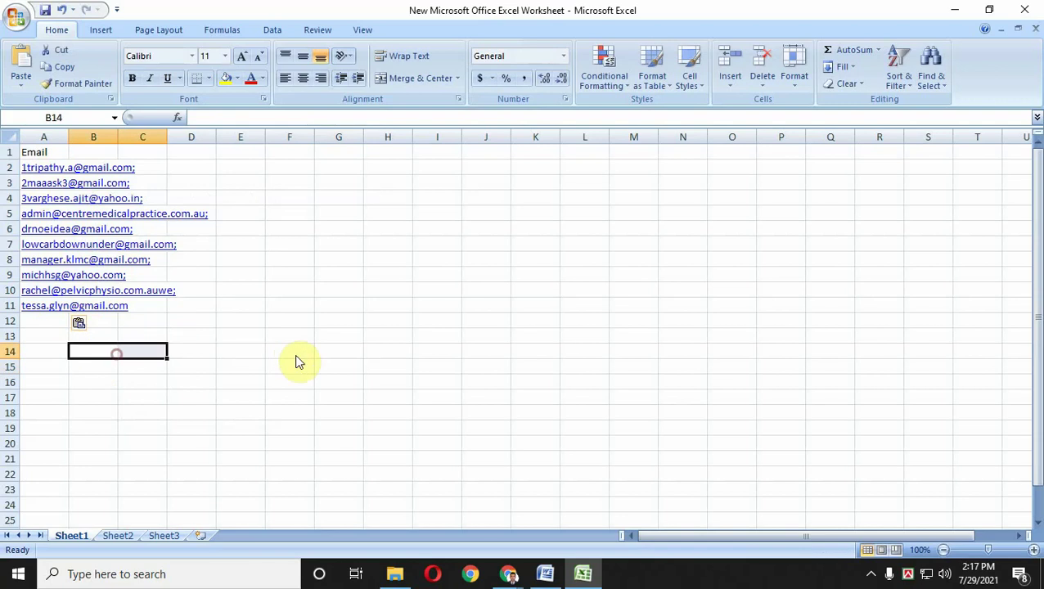
left_click(298, 352)
Switch back to Chrome, open page 2 of the doctor search results and scrape its email addresses with Shane's Tools
mouse_move(509, 574)
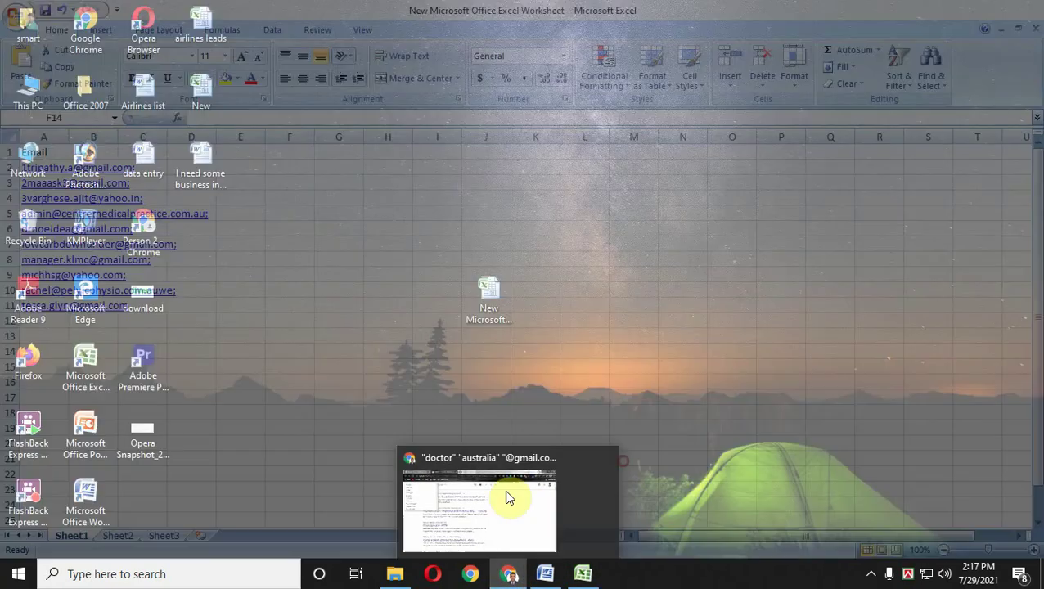
left_click(505, 499)
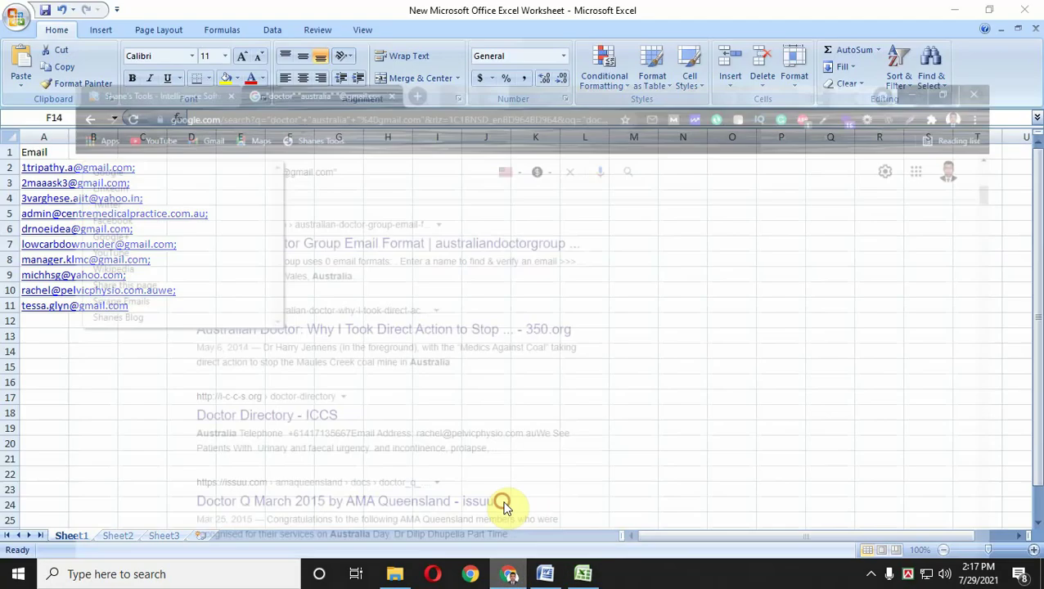
scroll(1041, 146, "down", 15)
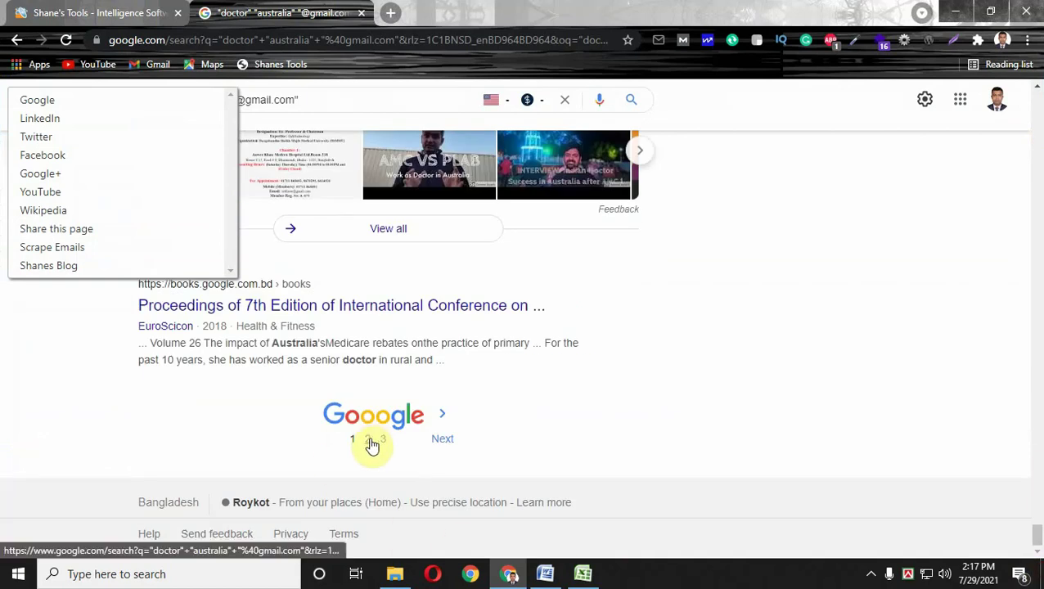
left_click(372, 440)
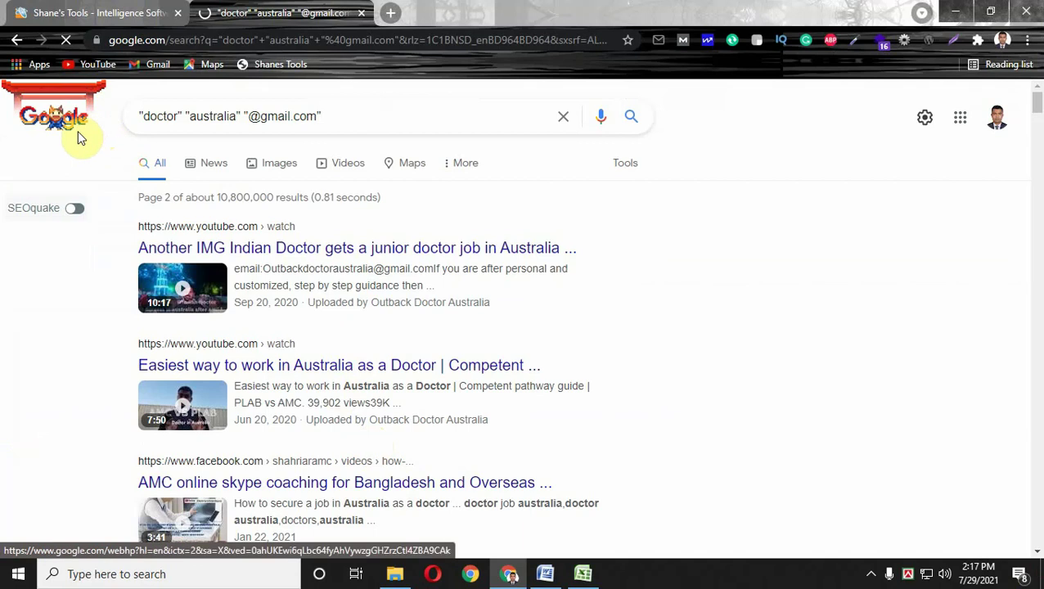
left_click(275, 71)
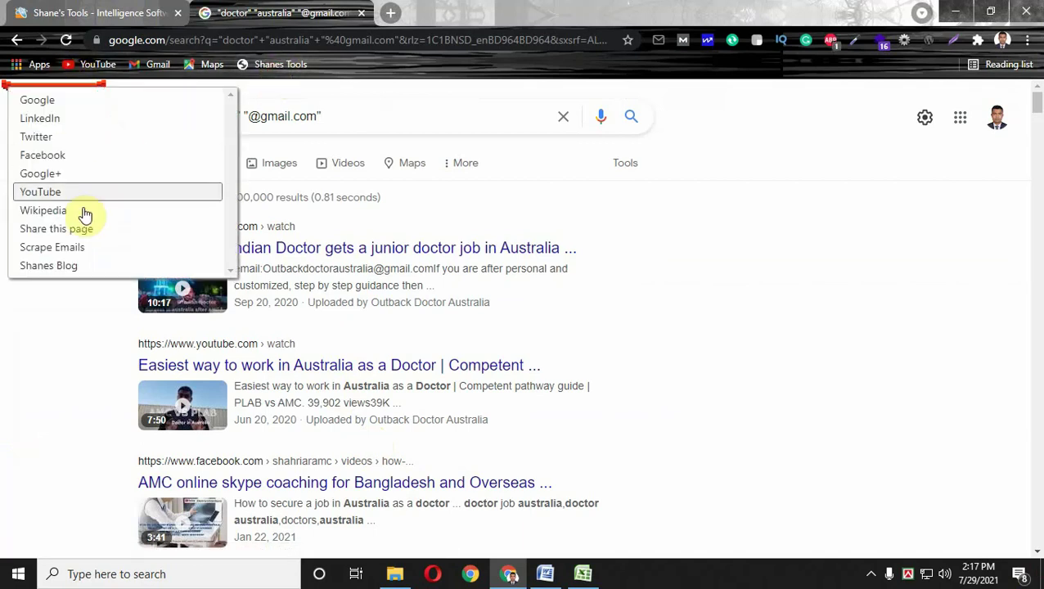
left_click(74, 247)
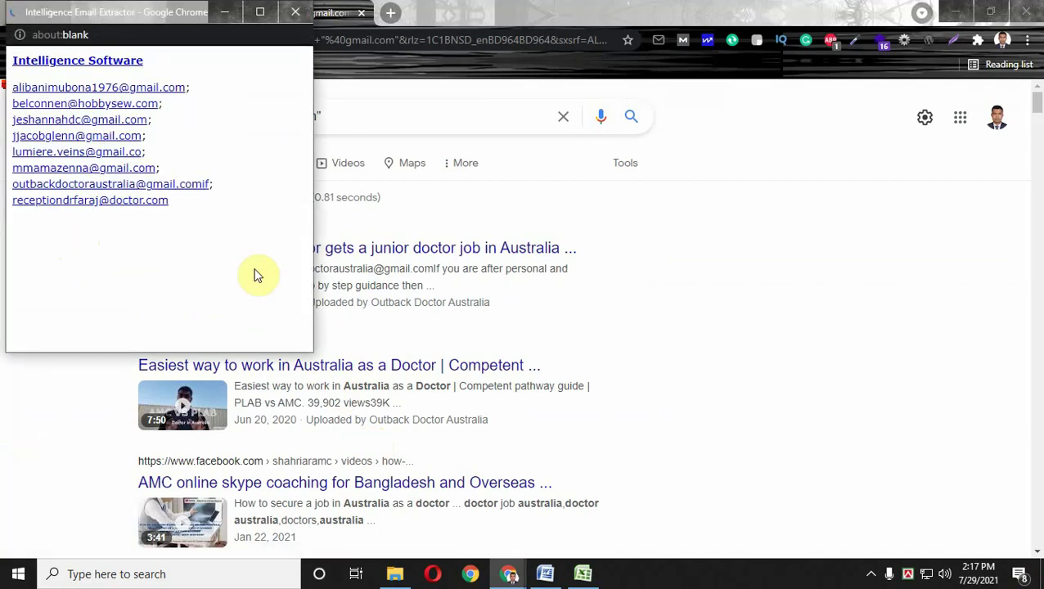
left_click_drag(211, 264, 32, 68)
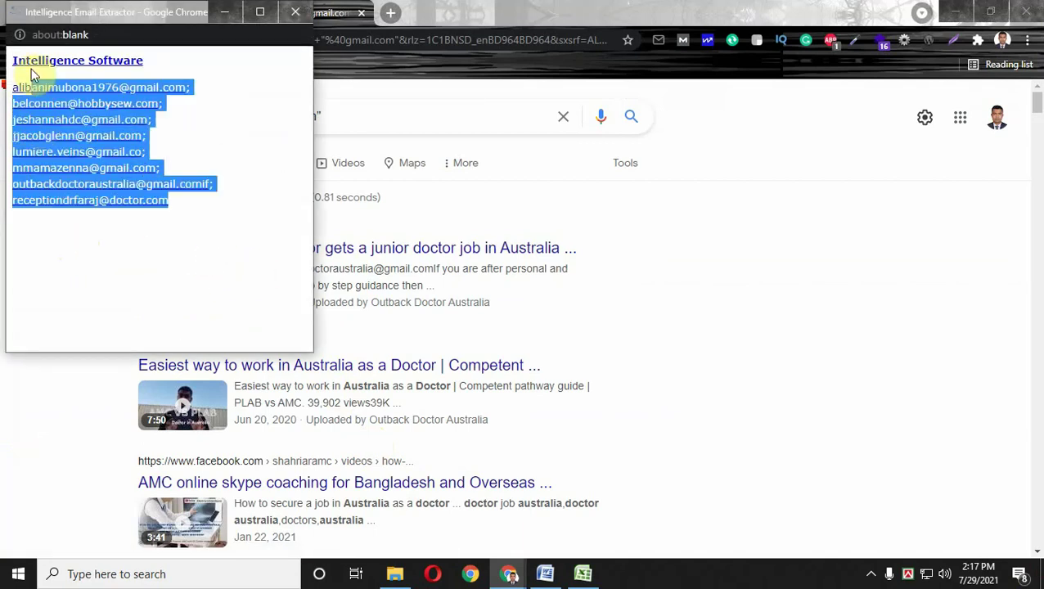
left_click(131, 290)
left_click_drag(153, 22, 873, 69)
left_click(417, 113)
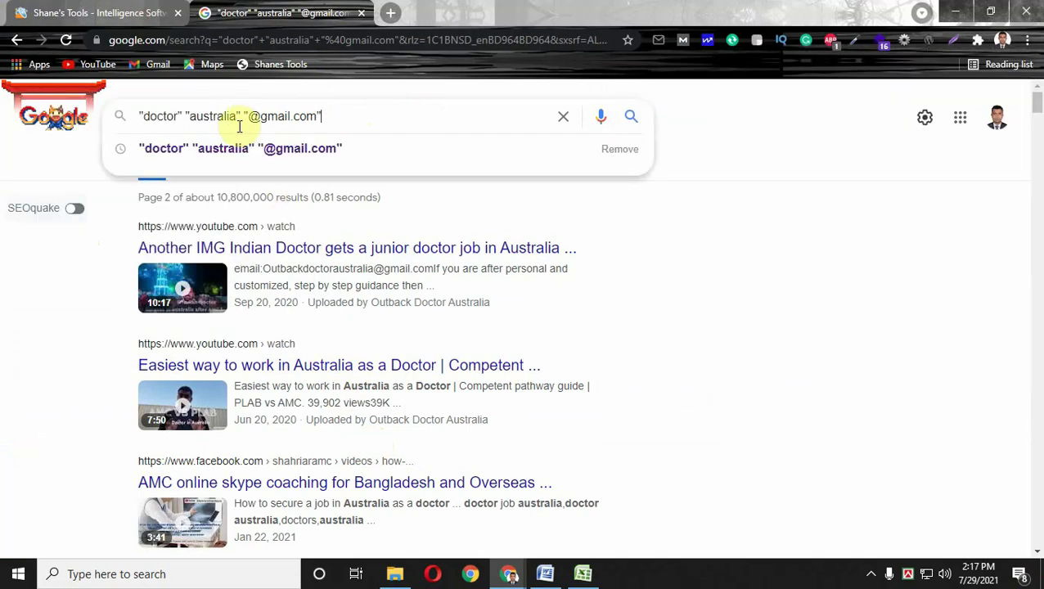
left_click(236, 116)
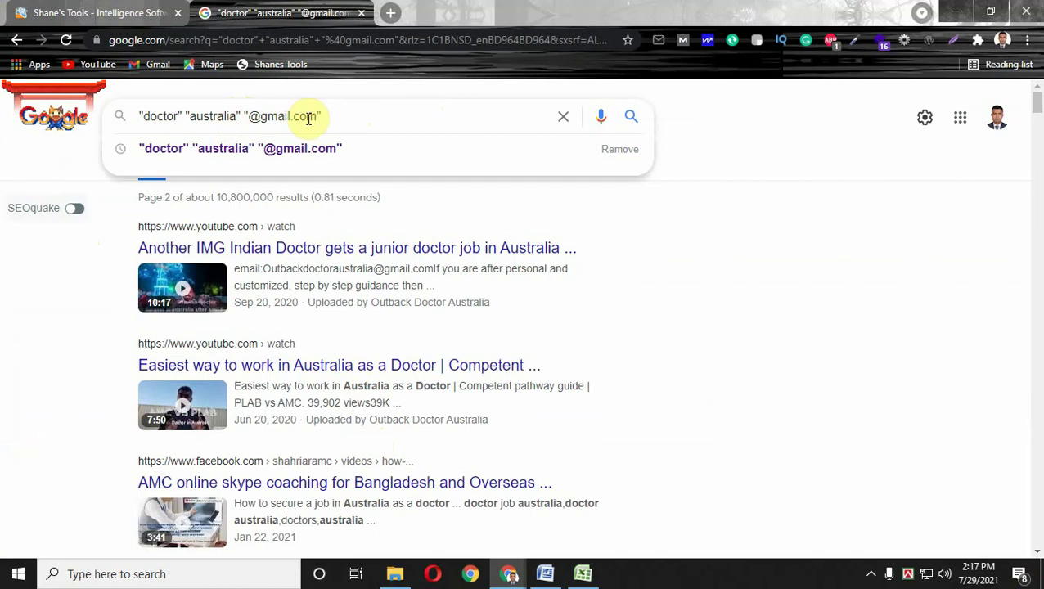
key("BackSpace")
key("BackSpace")
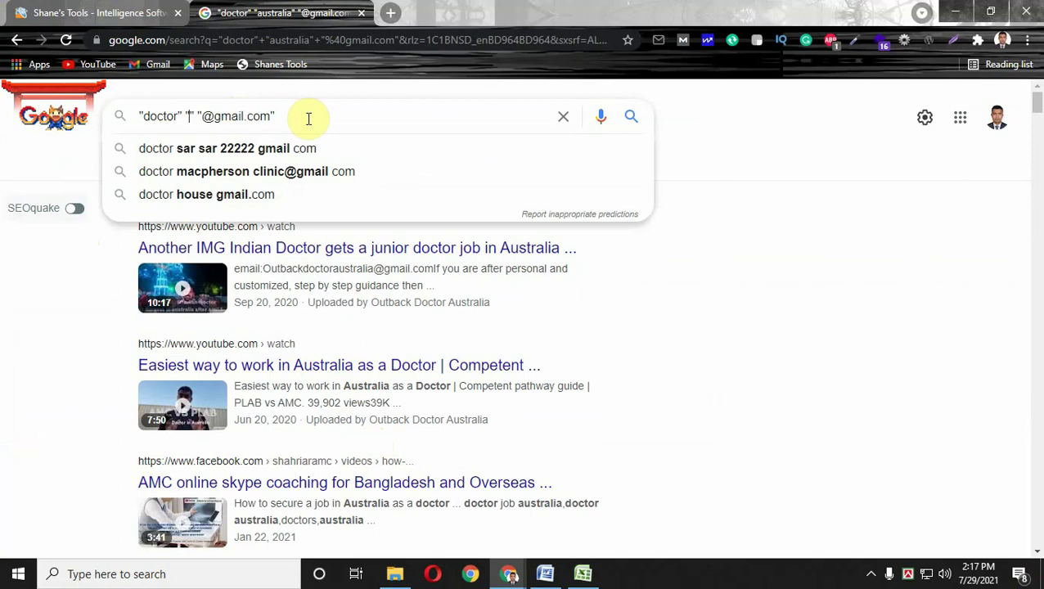
type("sydney")
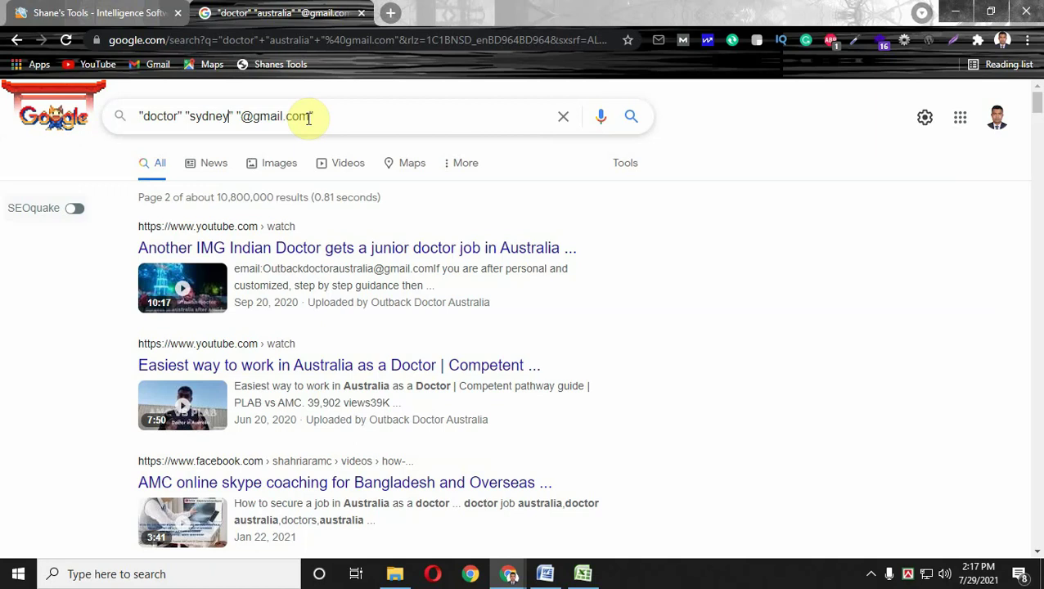
key("Return")
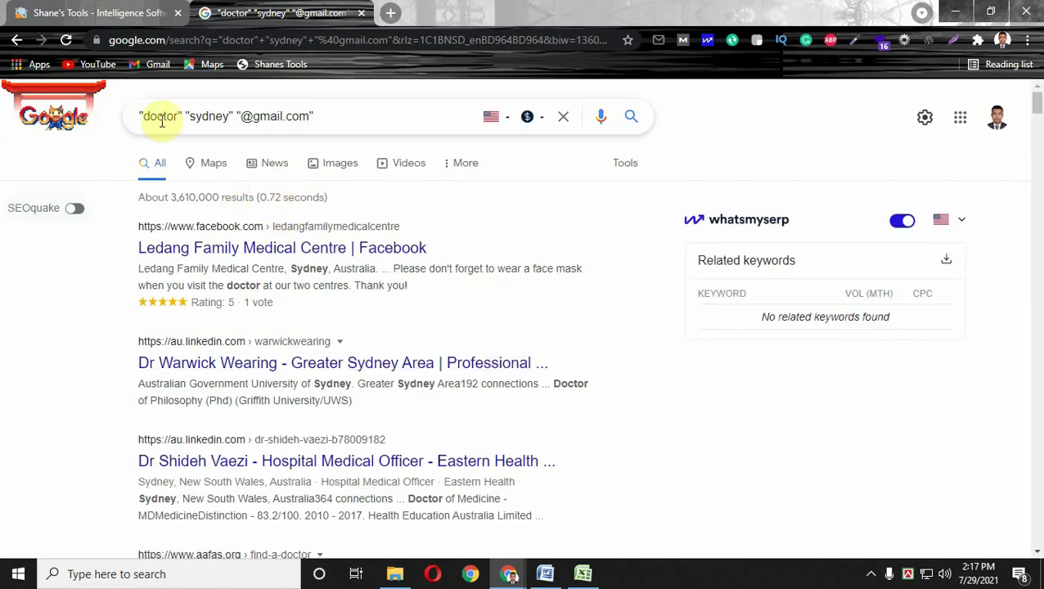
Scrape the email addresses from the Sydney doctor results with Shane's Tools and look through the extracted list
left_click(274, 64)
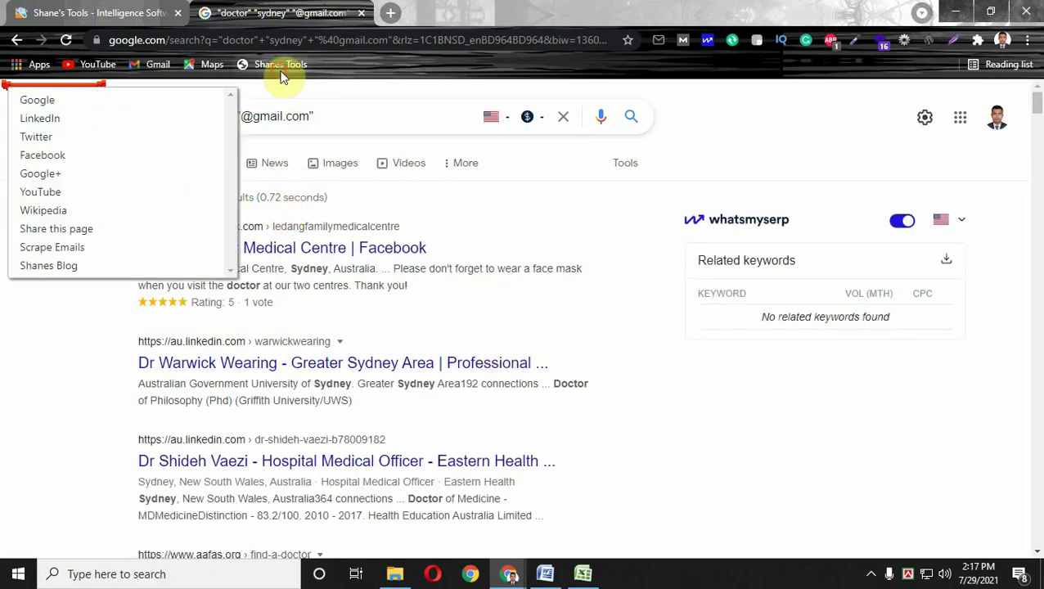
left_click(76, 253)
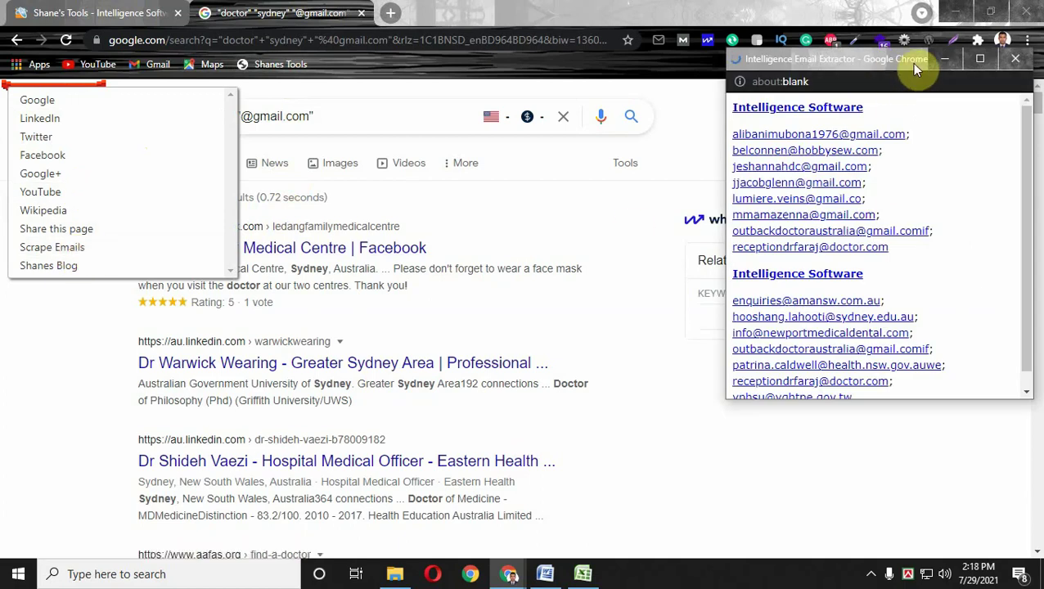
left_click_drag(912, 63, 524, 63)
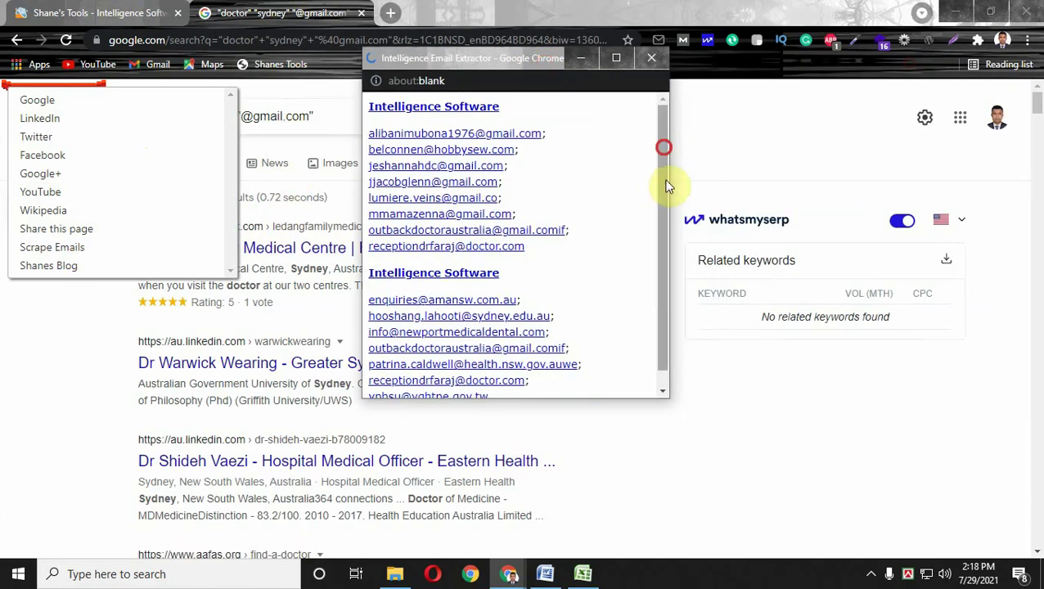
left_click_drag(667, 187, 576, 378)
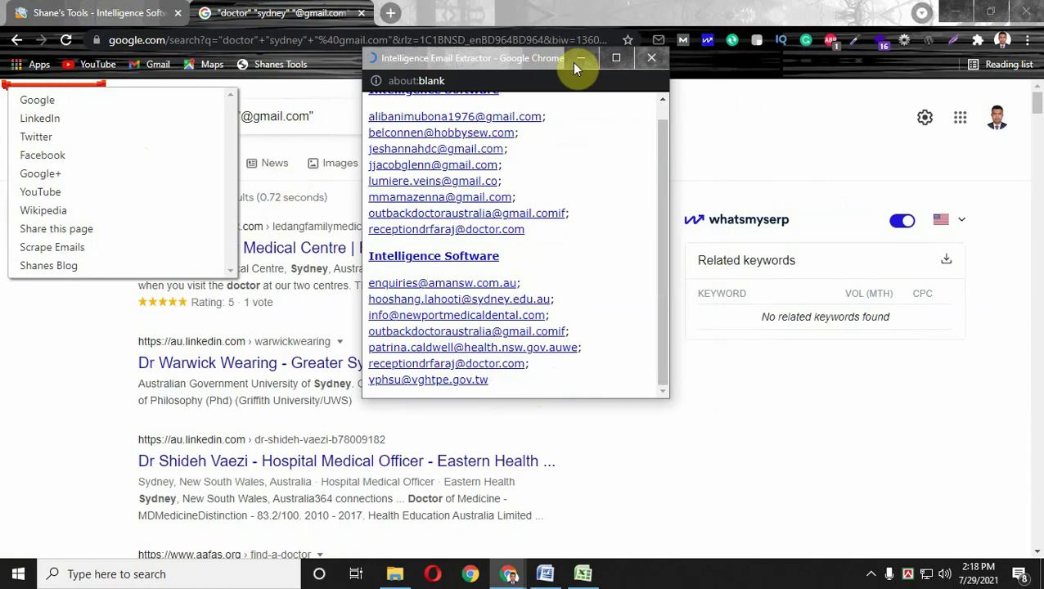
left_click_drag(541, 59, 299, 70)
Look over the Sydney results down to the page links and back, and switch to the Excel email list
left_click_drag(1036, 106, 1039, 571)
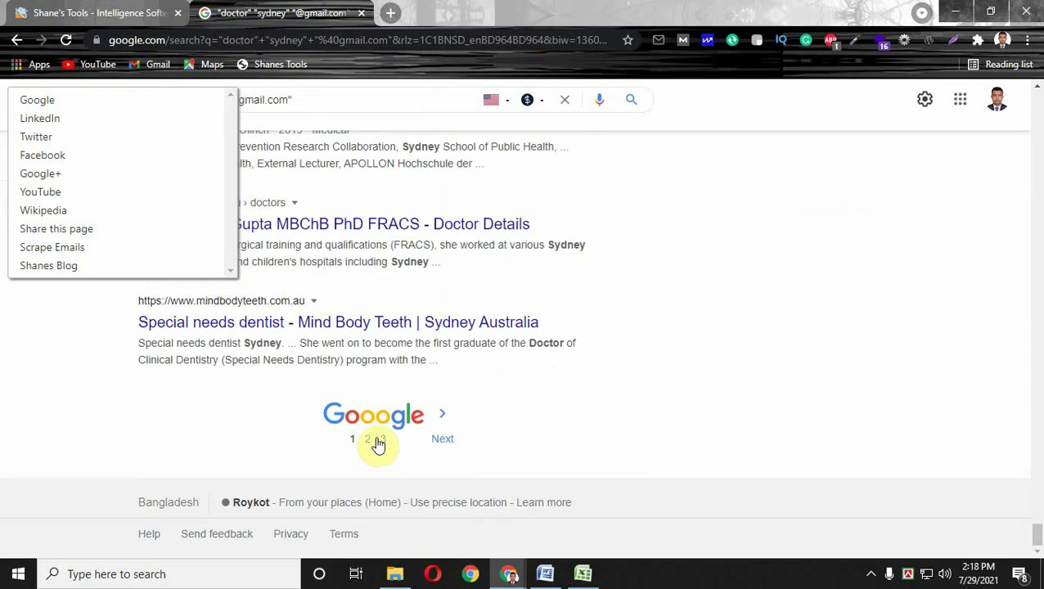
left_click_drag(1038, 533, 1036, 100)
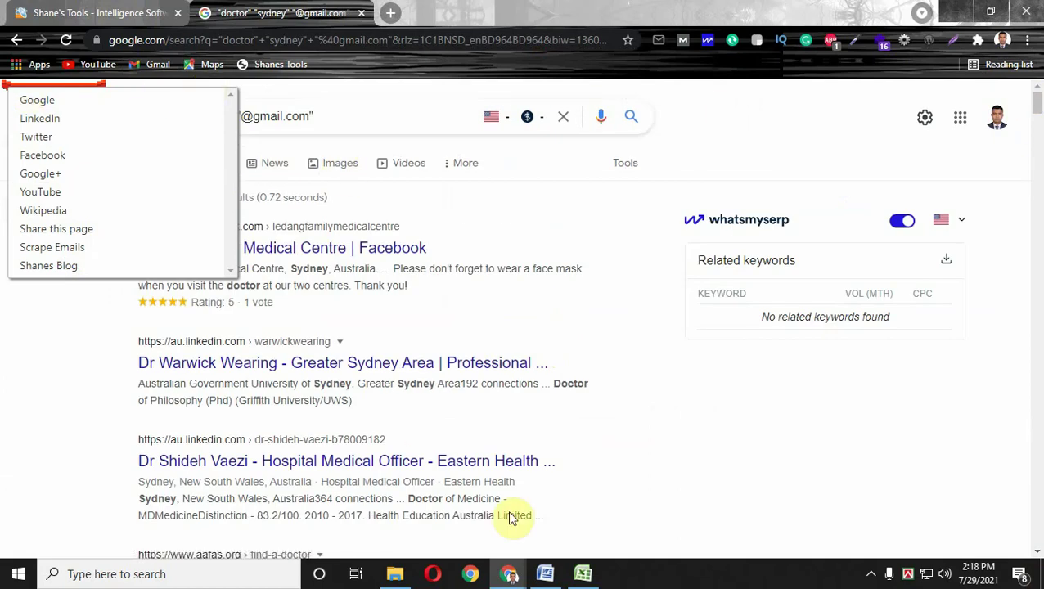
left_click(584, 574)
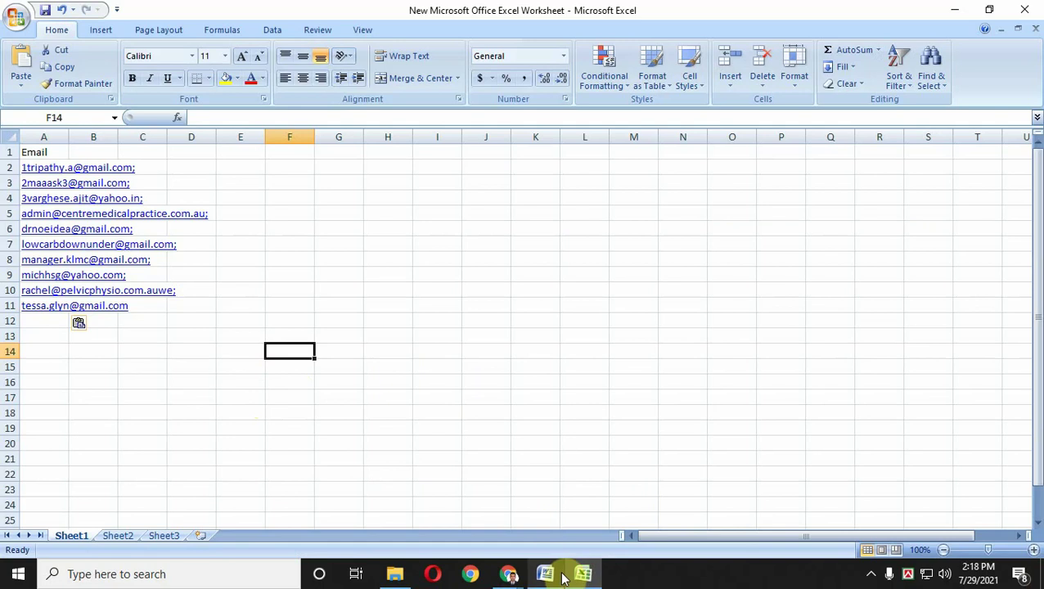
mouse_move(510, 575)
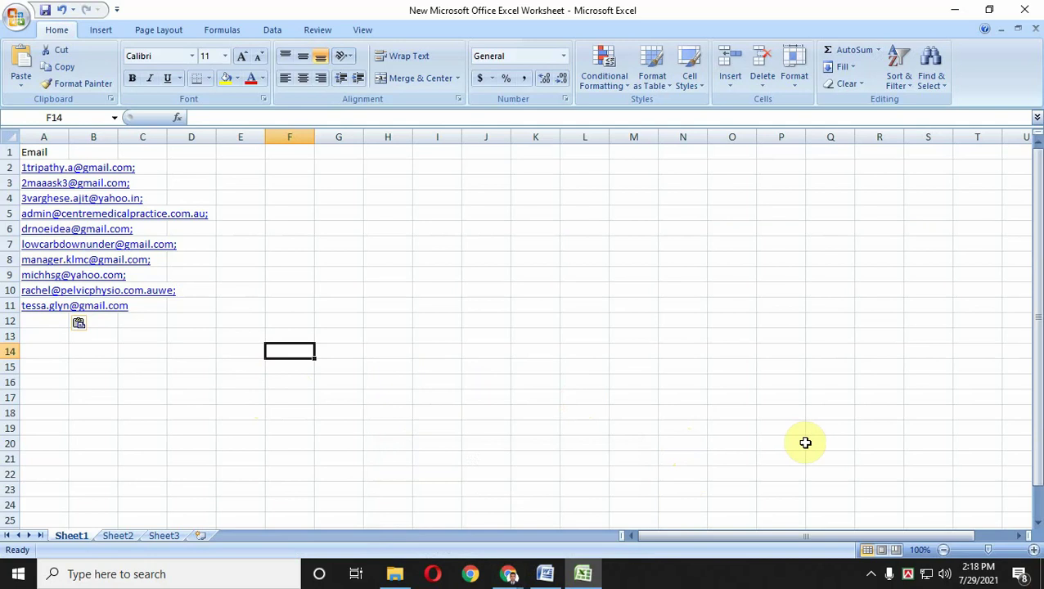
left_click(871, 573)
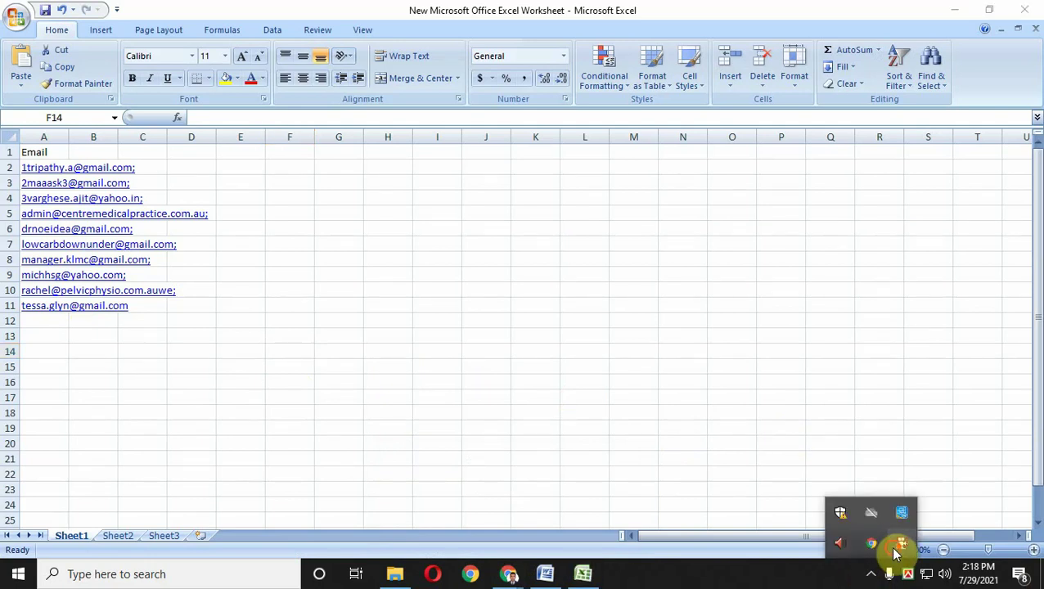